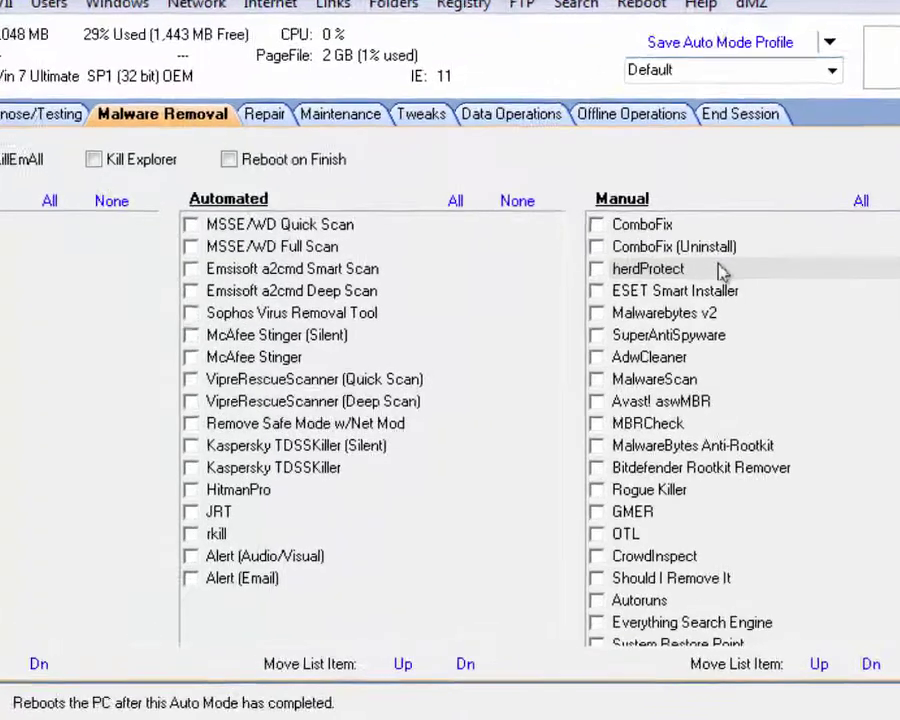
# Install and launch herdProtect from the Manual malware removal list, and start its first scan
pyautogui.doubleClick(660, 268)
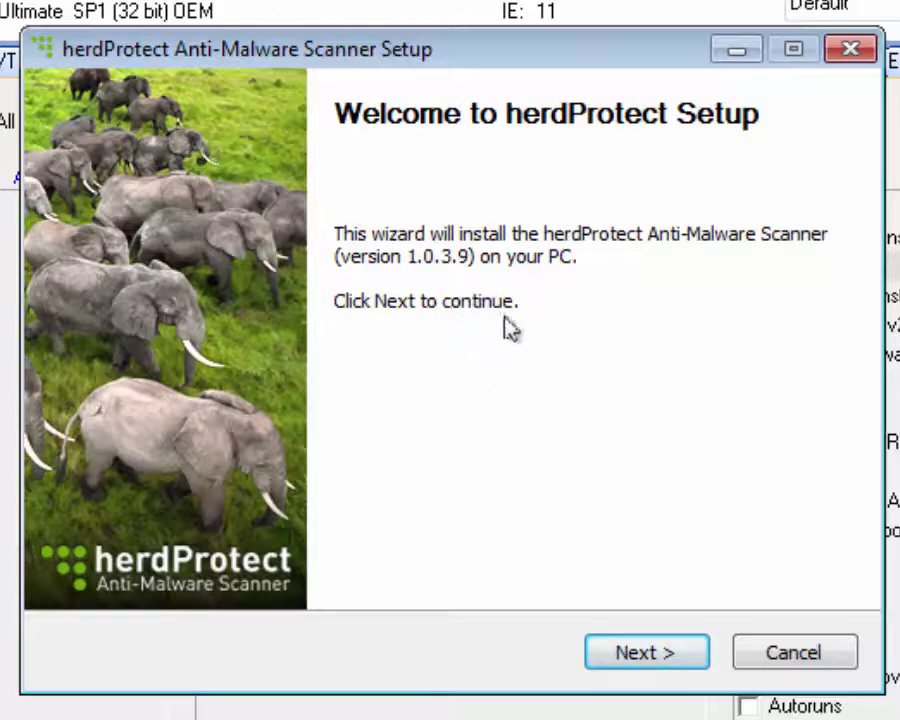
pyautogui.click(643, 654)
pyautogui.click(643, 654)
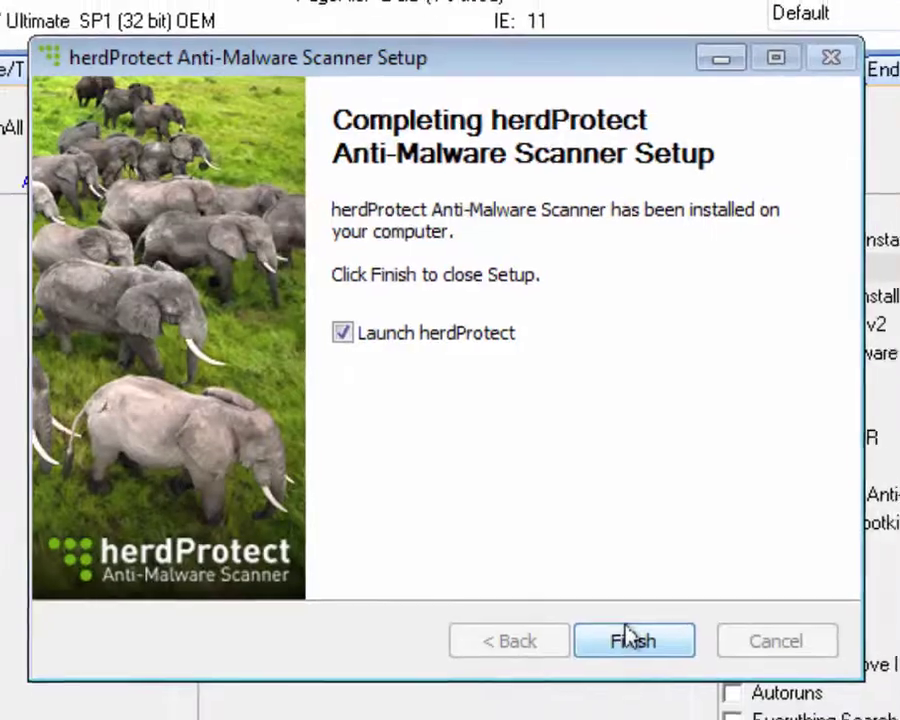
pyautogui.click(641, 649)
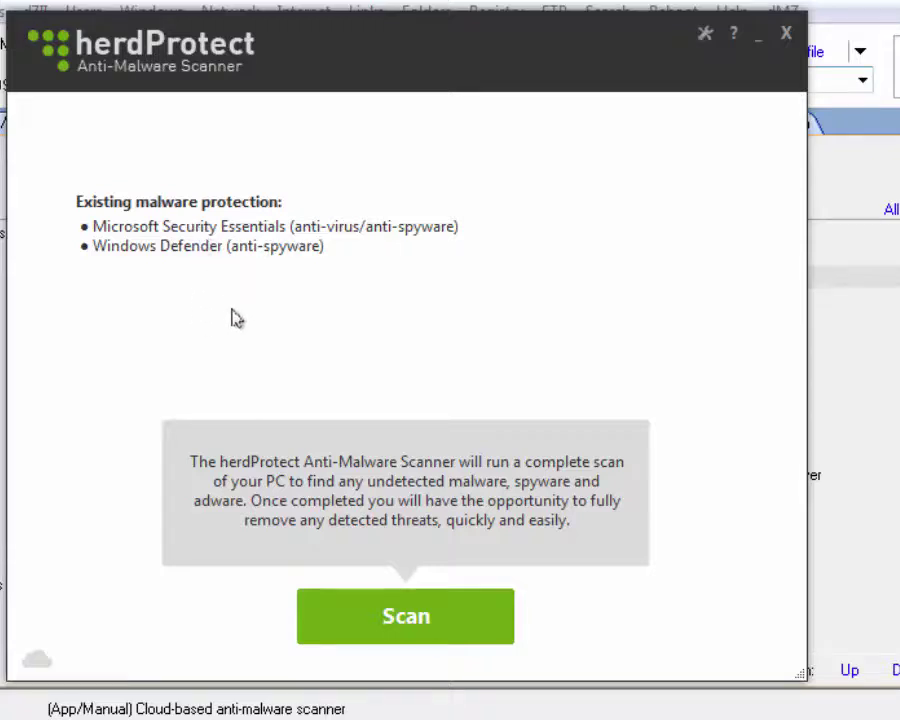
pyautogui.click(405, 616)
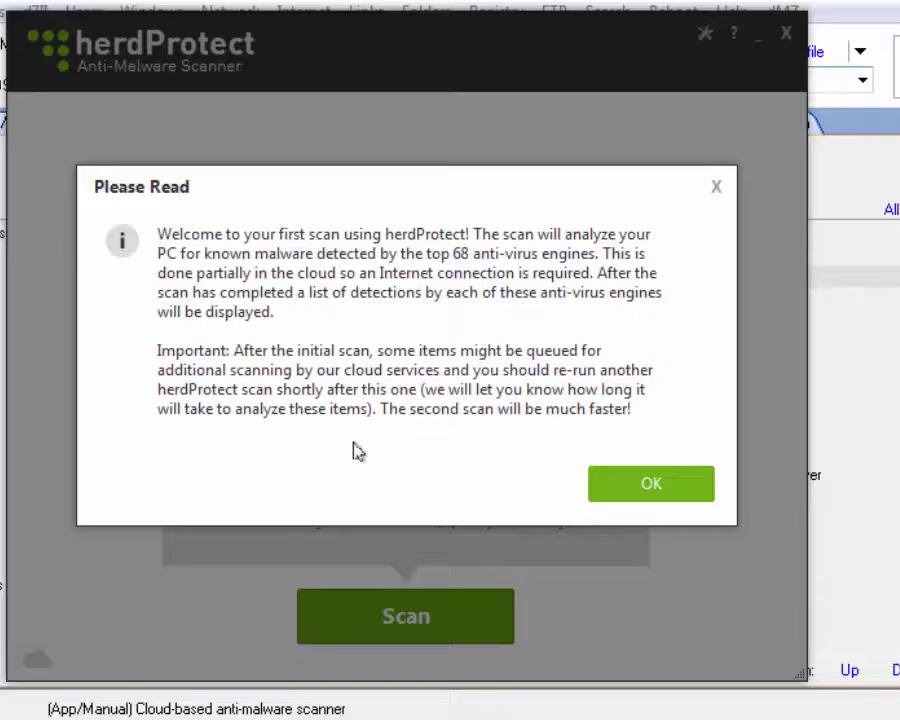
pyautogui.click(629, 486)
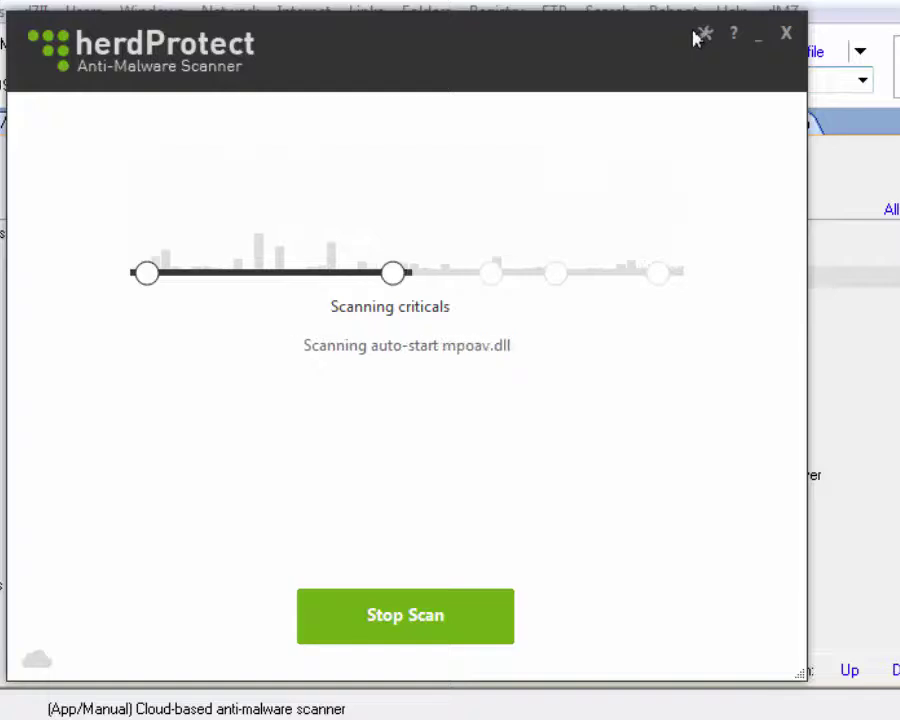
# Review herdProtect's General, Proxies and Remediation settings while the scan runs, and save them without altering any option
pyautogui.click(705, 36)
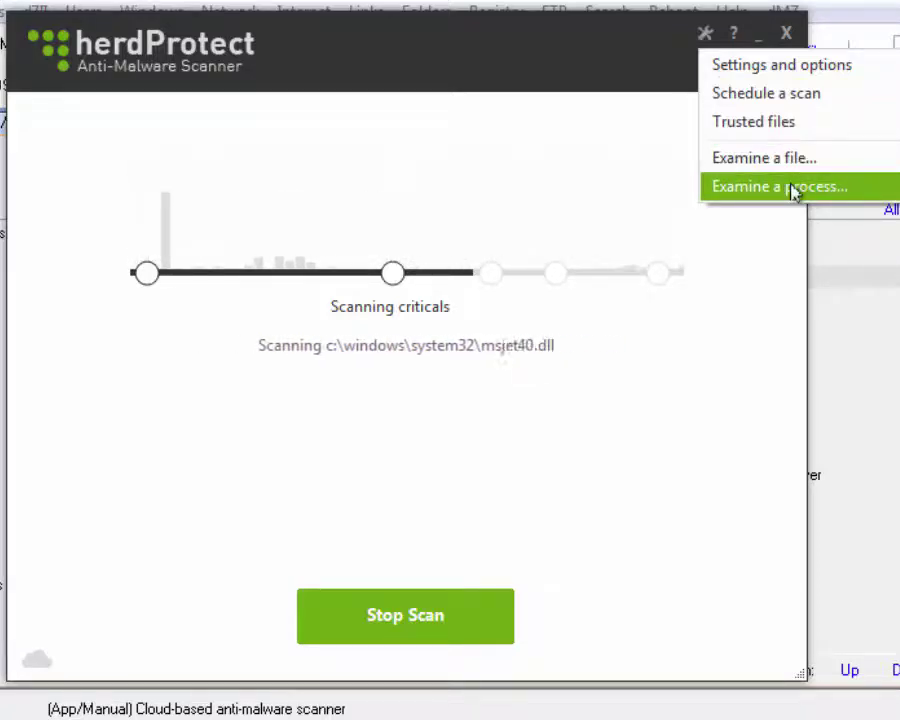
pyautogui.click(737, 66)
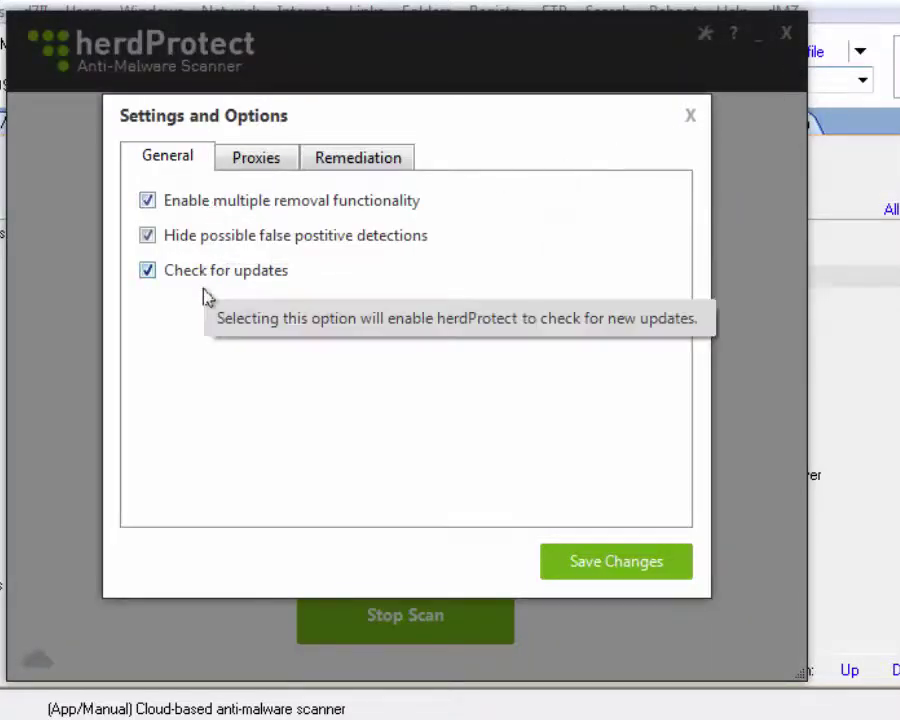
pyautogui.click(276, 158)
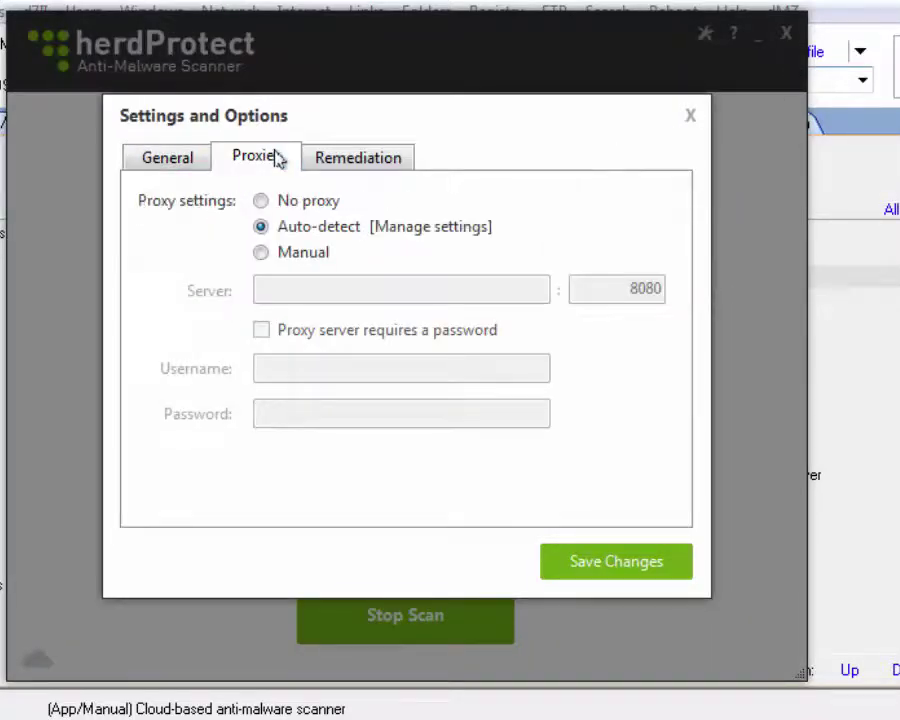
pyautogui.click(318, 162)
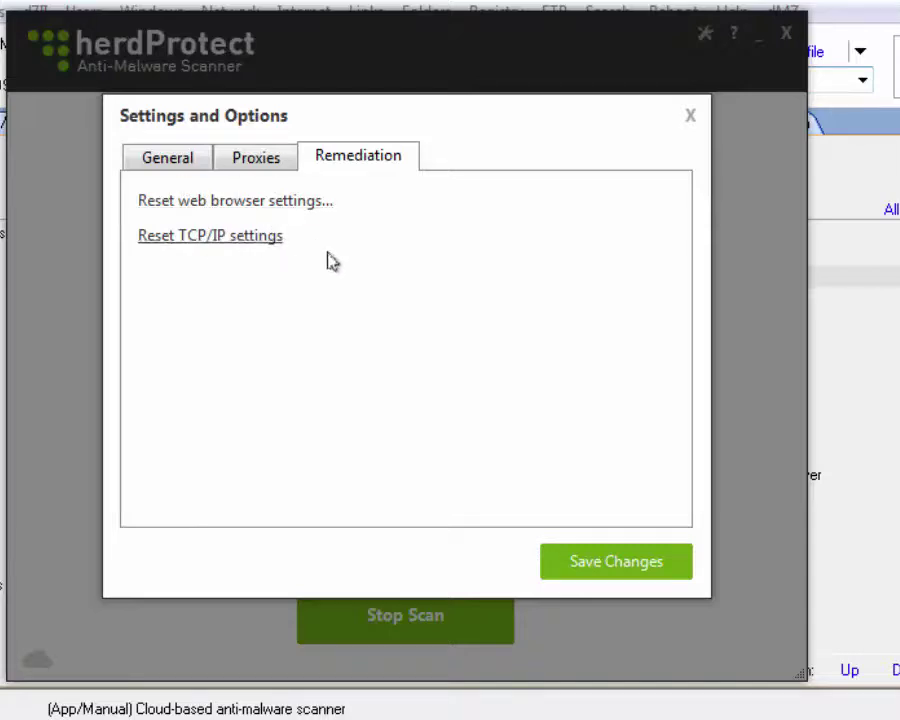
pyautogui.click(606, 564)
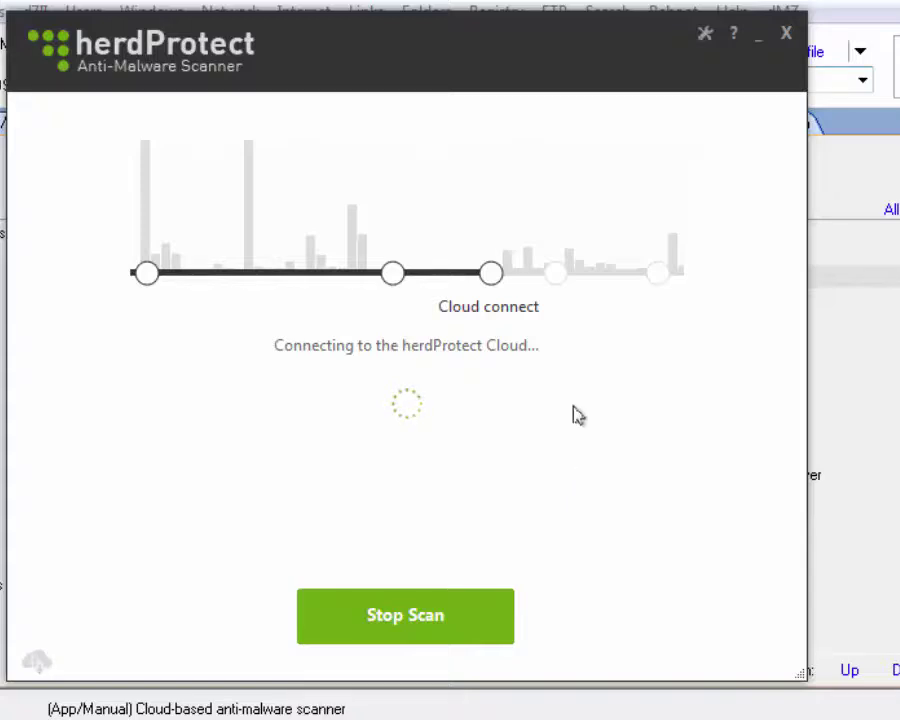
# Open herdProtect's website from its entry in the Manual list and read the home page overview in a maximized window
pyautogui.moveTo(550, 37); pyautogui.dragTo(338, 22)
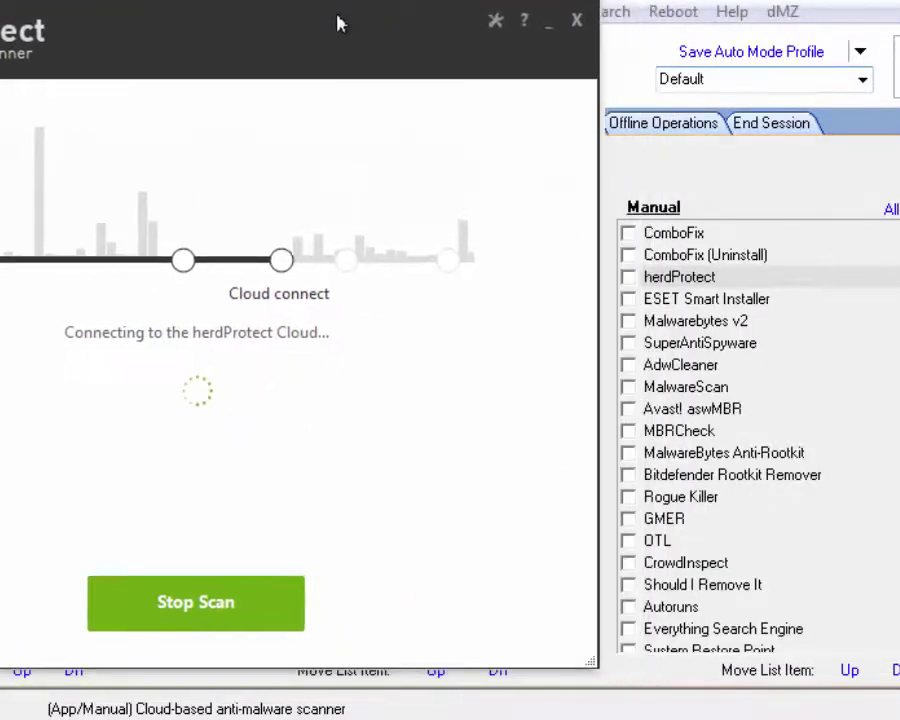
pyautogui.click(625, 275)
pyautogui.rightClick(658, 279)
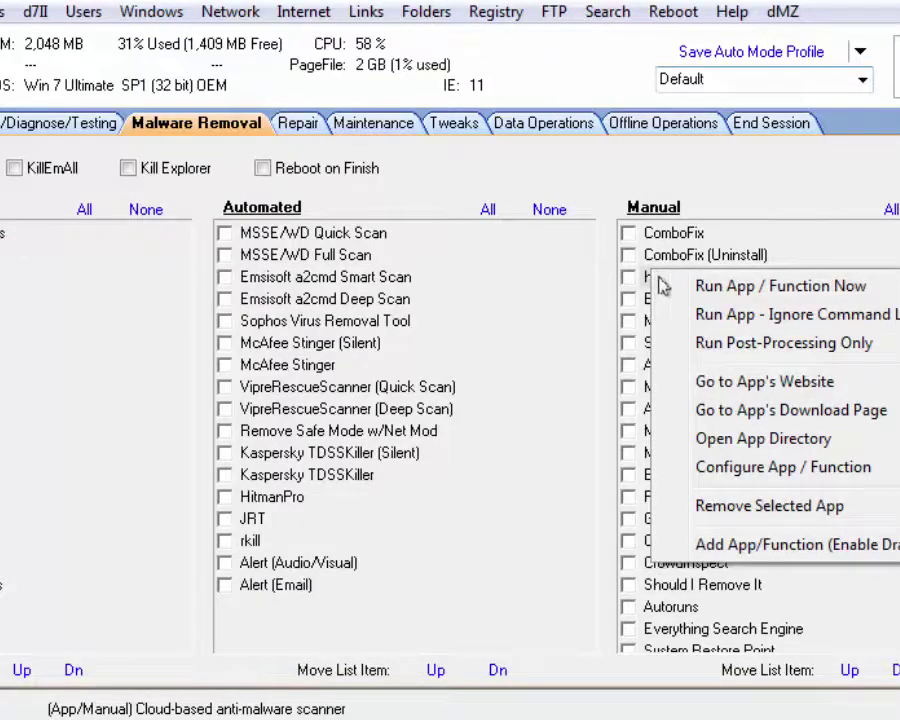
pyautogui.click(694, 386)
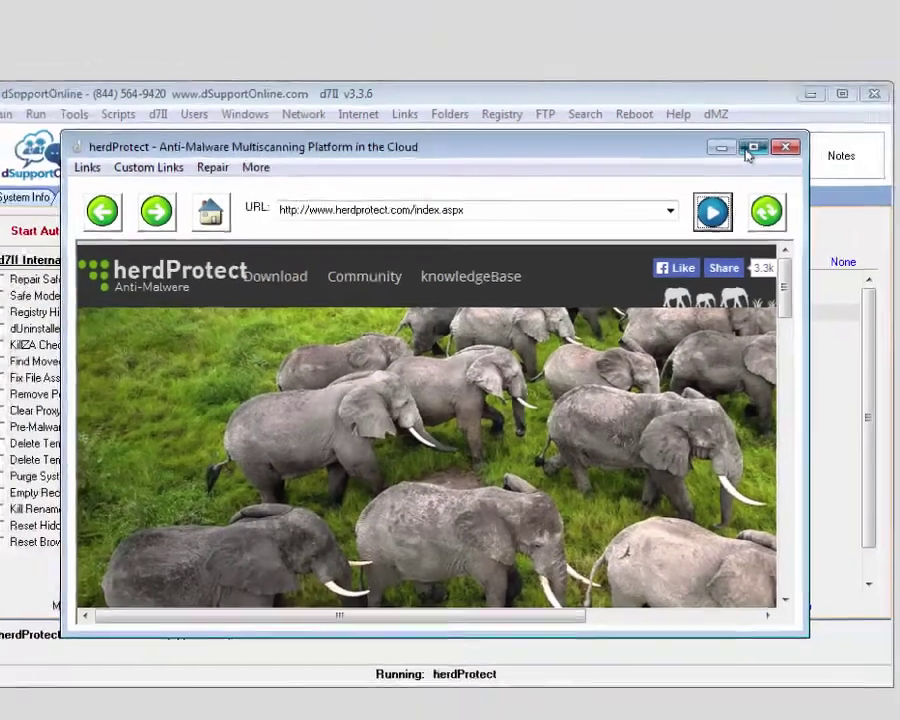
pyautogui.click(752, 148)
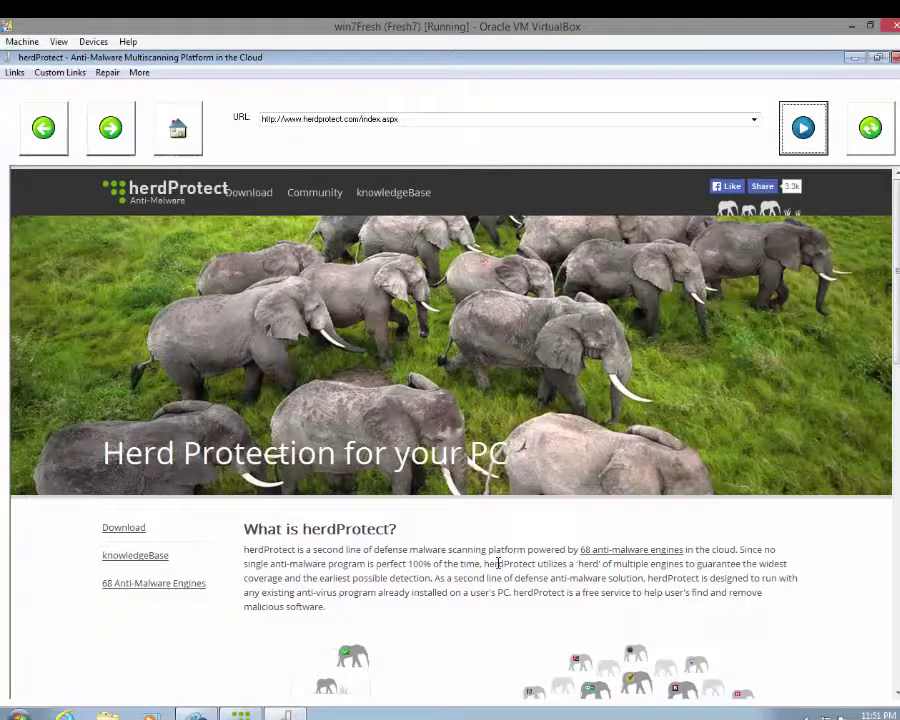
pyautogui.scroll(-2, 497, 563)
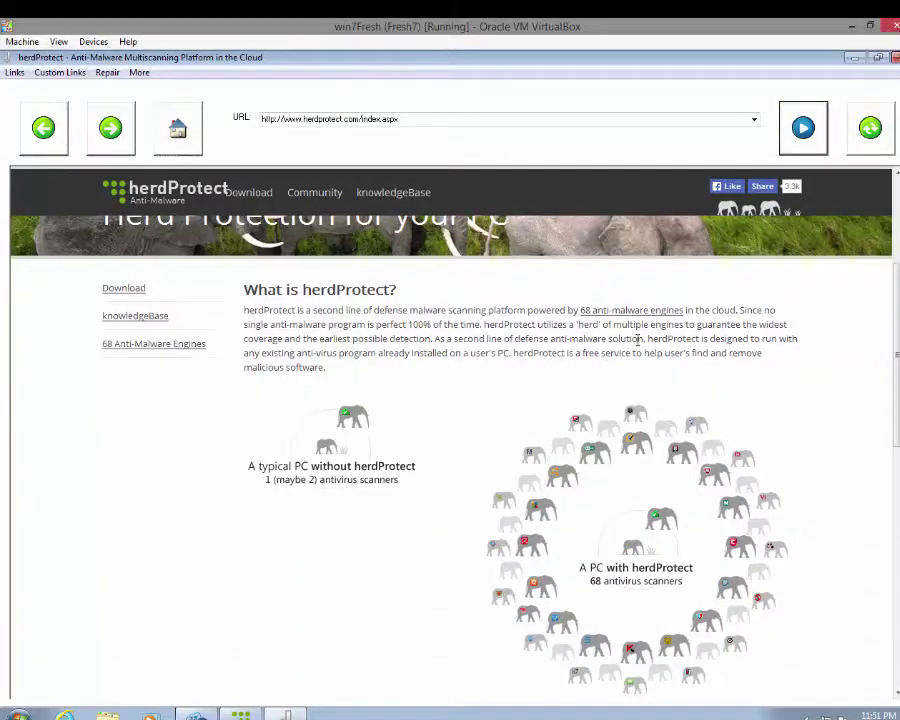
pyautogui.scroll(-5, 637, 341)
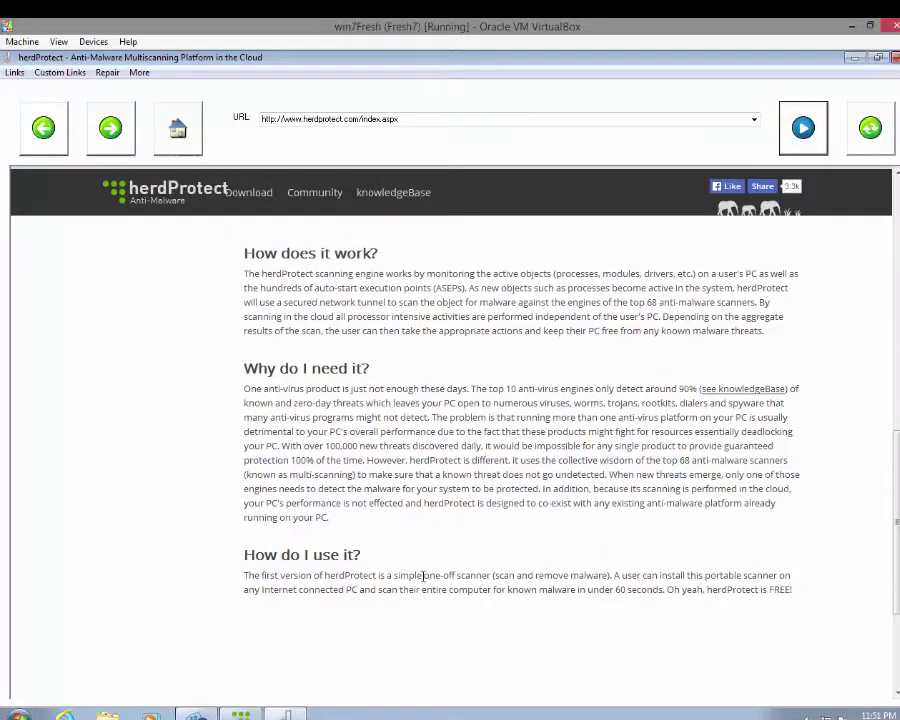
pyautogui.scroll(4, 428, 550)
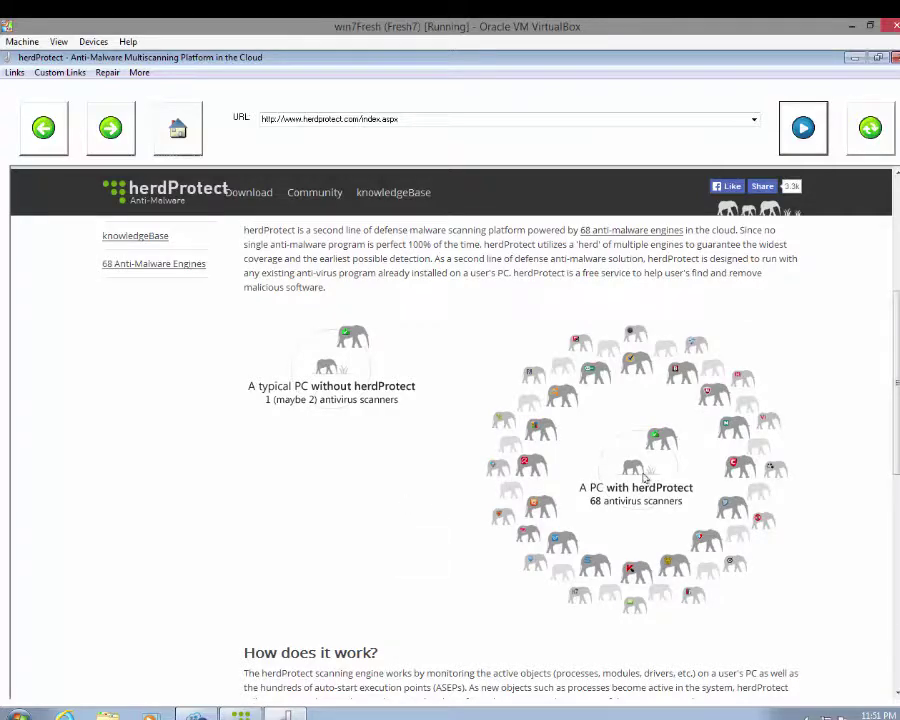
pyautogui.scroll(3, 645, 478)
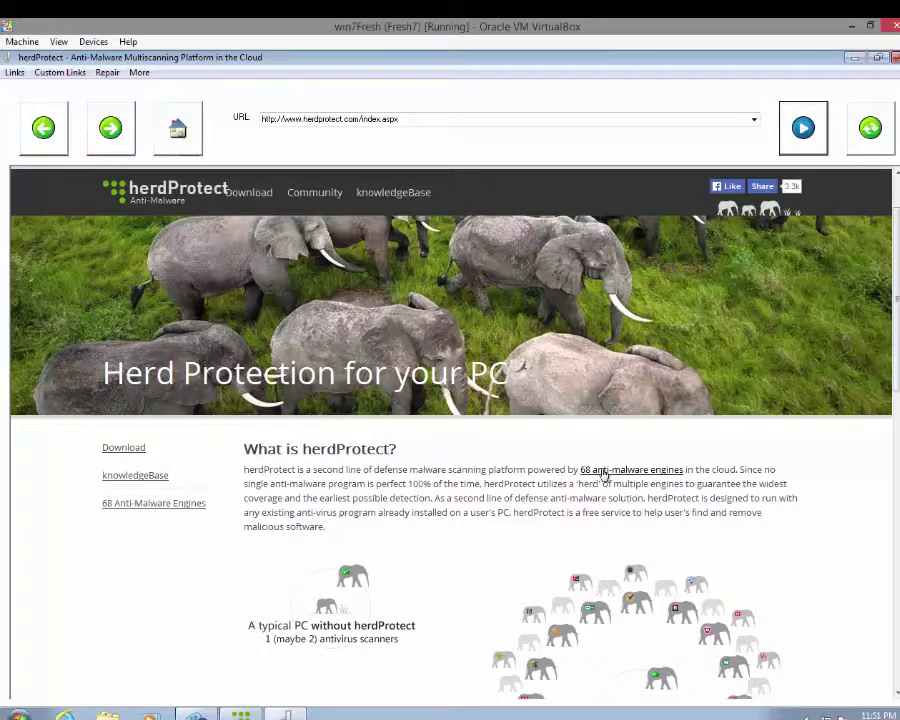
# Open the website's list of anti-malware engines that power herdProtect and look through it
pyautogui.click(604, 470)
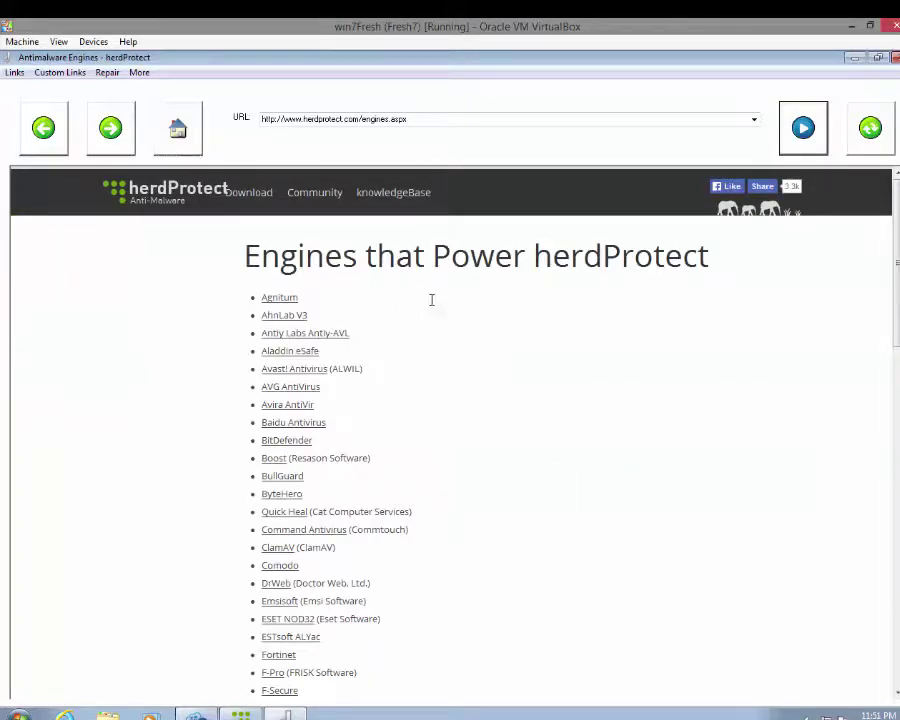
pyautogui.scroll(-5, 429, 348)
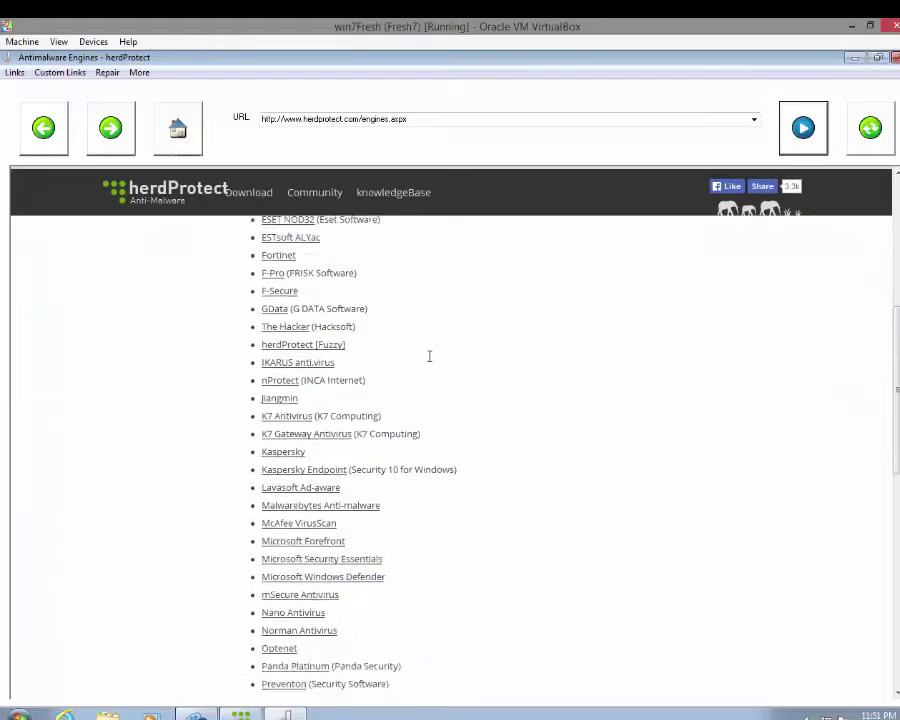
pyautogui.scroll(-5, 429, 356)
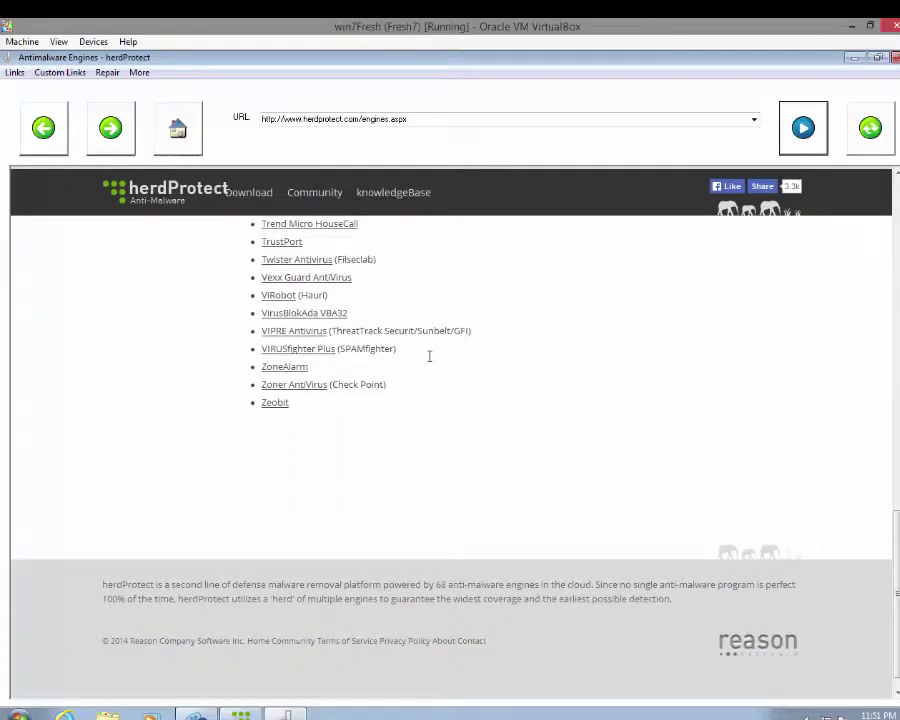
pyautogui.scroll(2, 429, 356)
pyautogui.scroll(10, 429, 356)
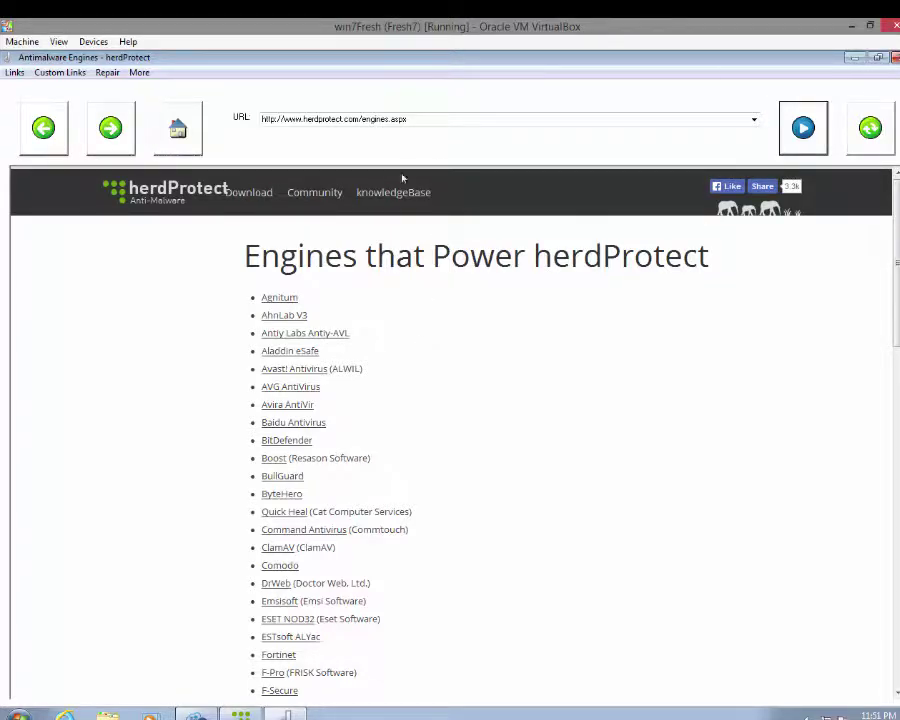
# Open the website's knowledgeBase and examine the detection trends, hosts, publishers and latest file detections
pyautogui.click(376, 193)
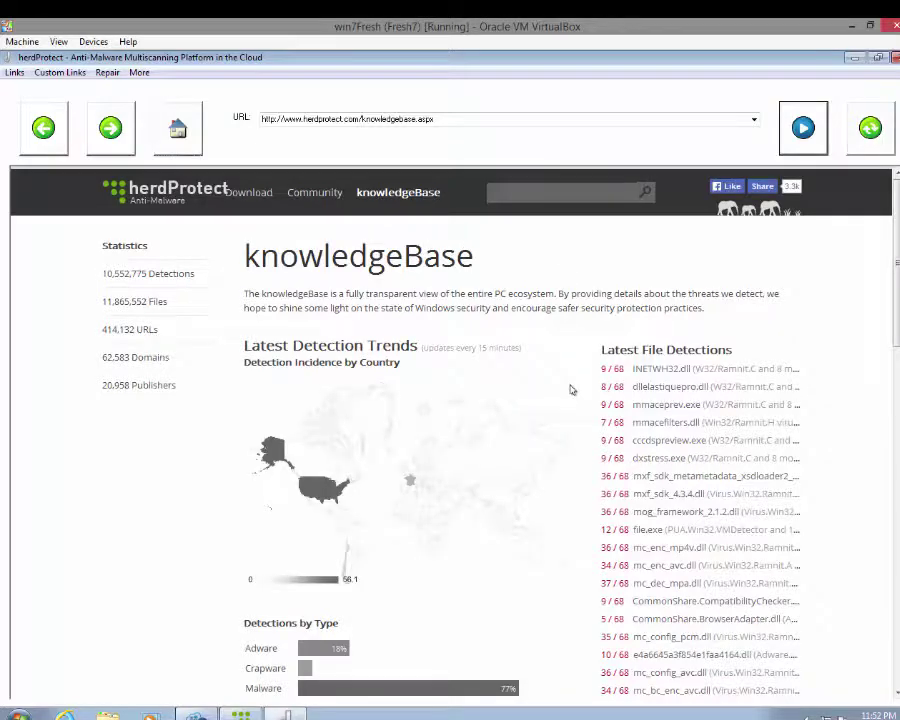
pyautogui.scroll(-8, 571, 390)
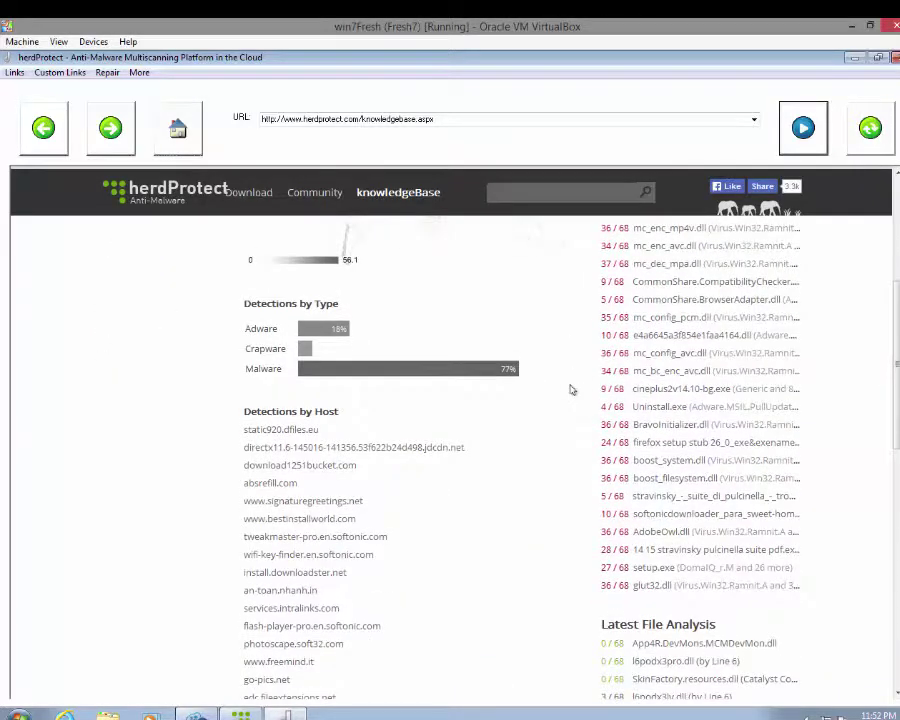
pyautogui.scroll(-11, 571, 390)
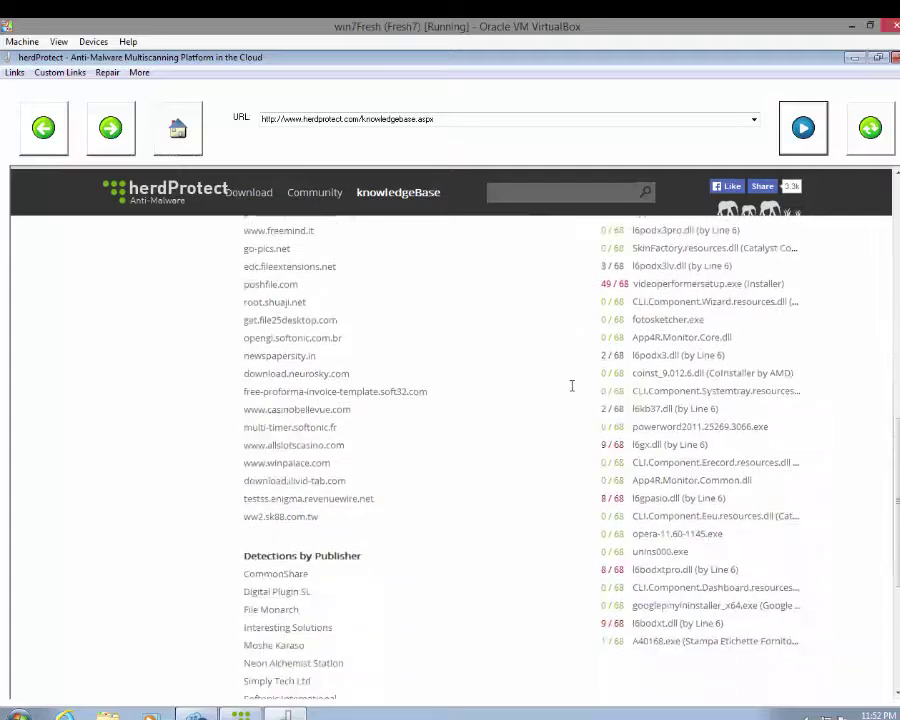
pyautogui.scroll(19, 572, 387)
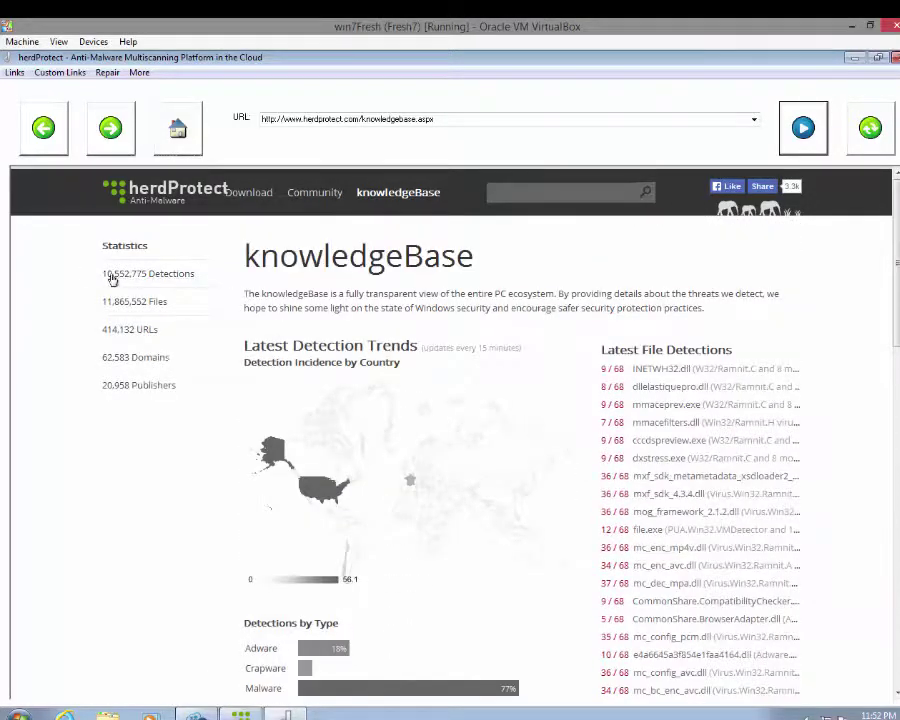
# Open the knowledgeBase's Detections statistics, look through the list of antivirus scanners, and close the website window
pyautogui.moveTo(115, 275)
pyautogui.click(437, 464)
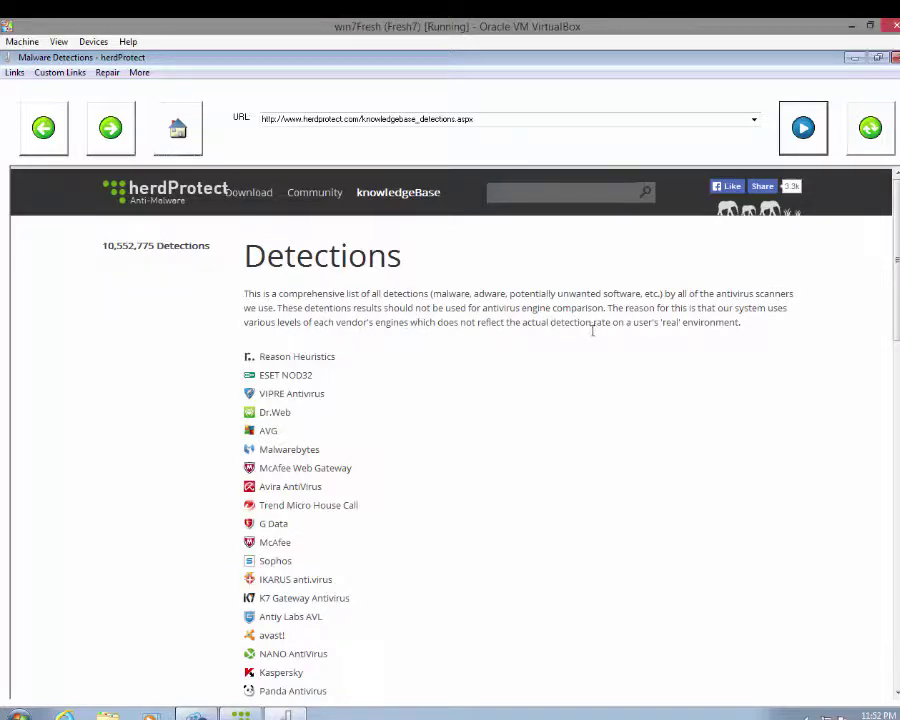
pyautogui.scroll(-10, 286, 420)
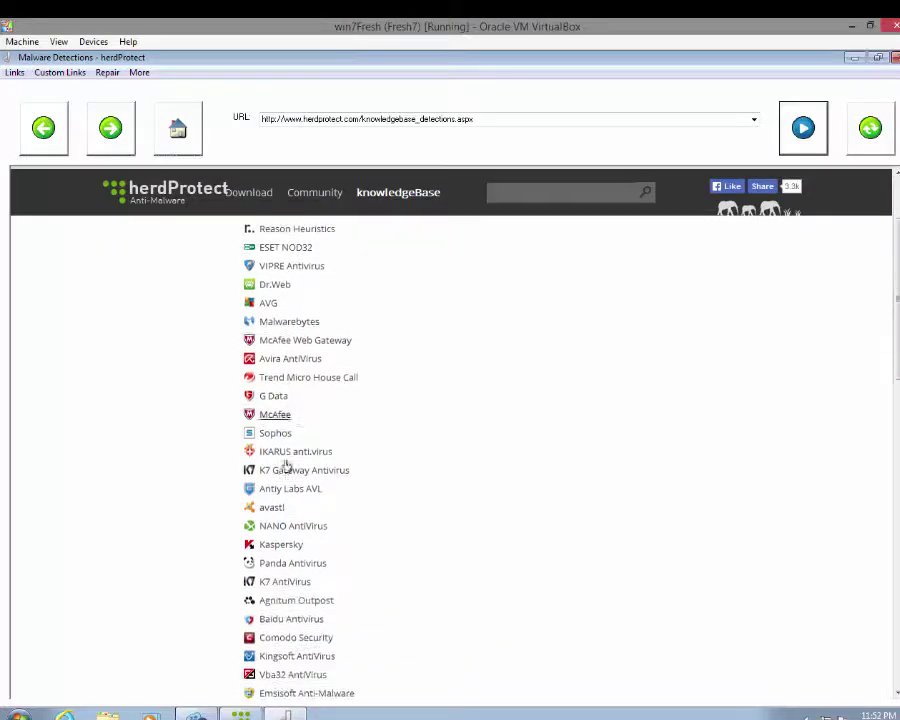
pyautogui.scroll(-3, 286, 494)
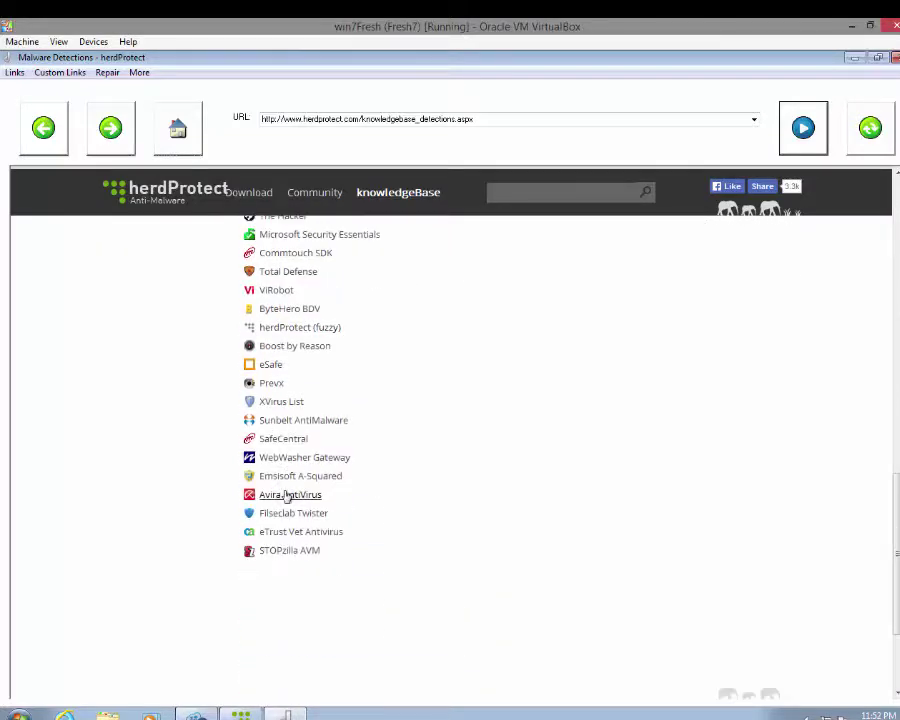
pyautogui.scroll(8, 286, 494)
pyautogui.scroll(5, 286, 494)
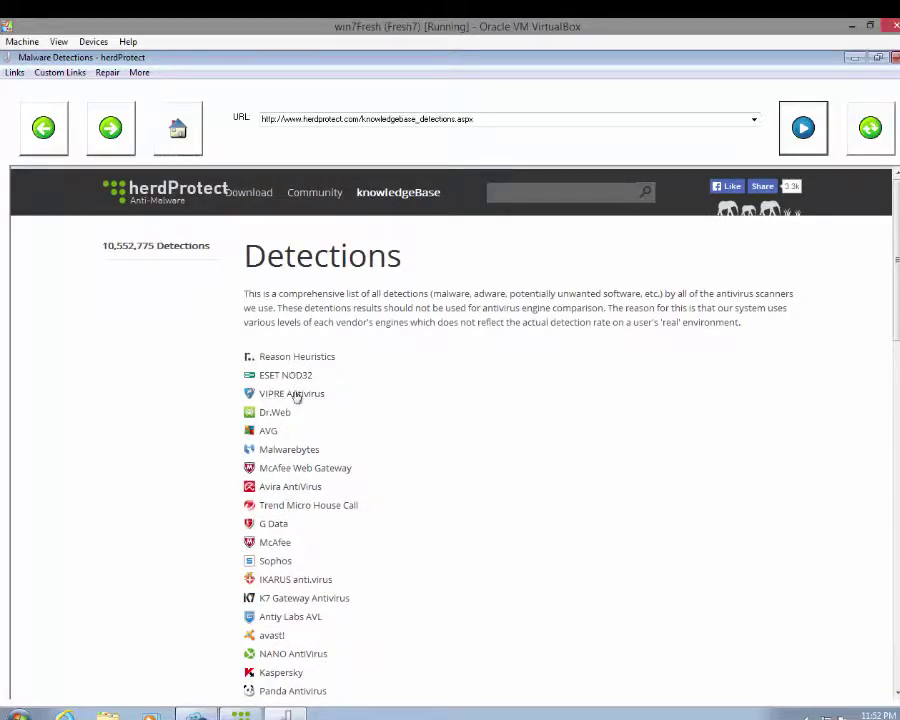
pyautogui.scroll(-12, 309, 480)
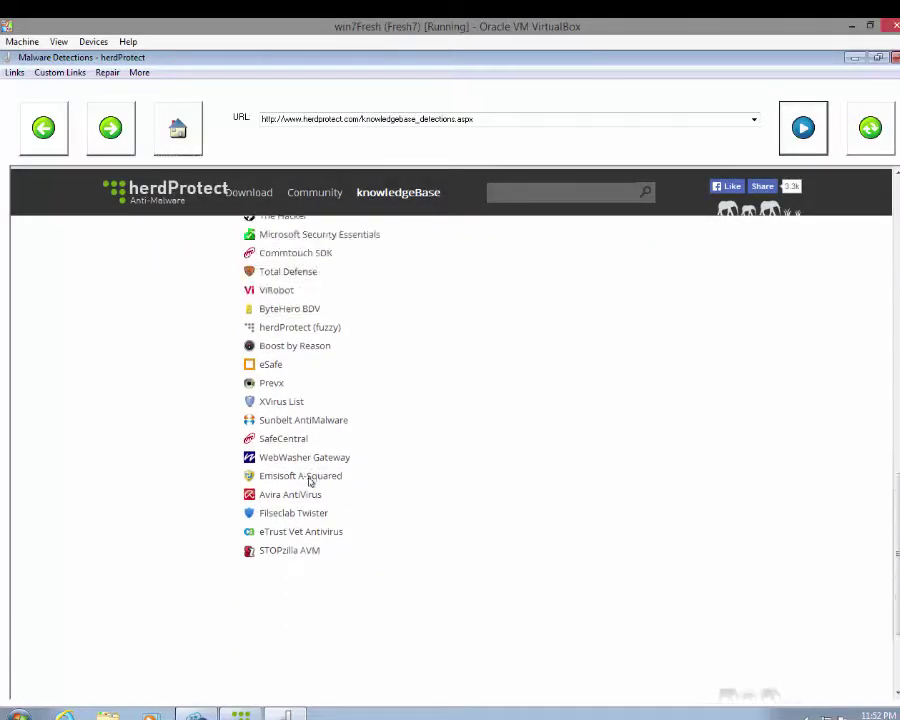
pyautogui.scroll(12, 309, 482)
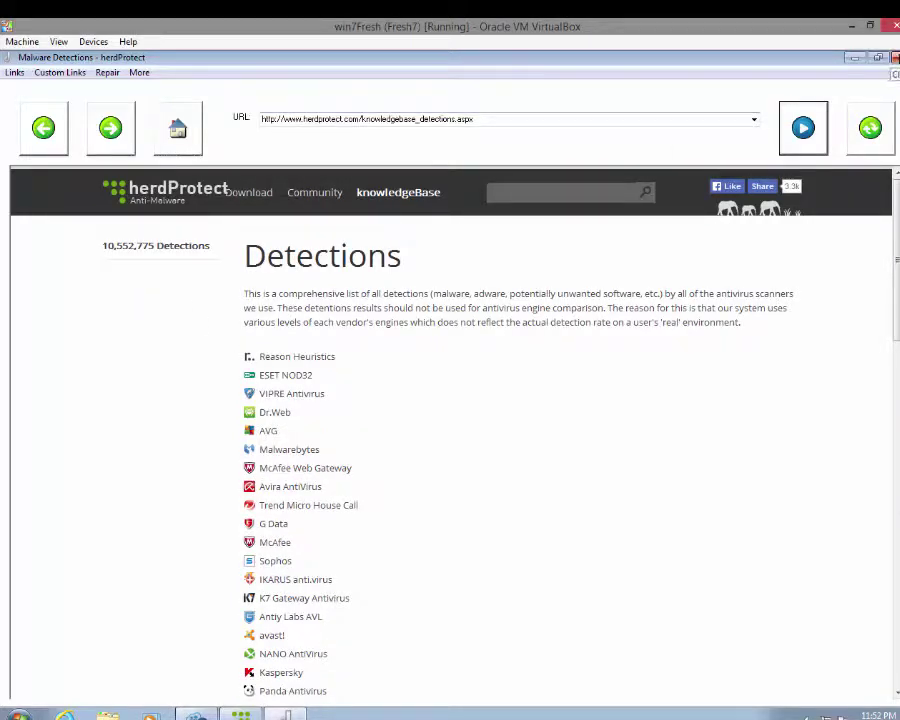
pyautogui.click(896, 57)
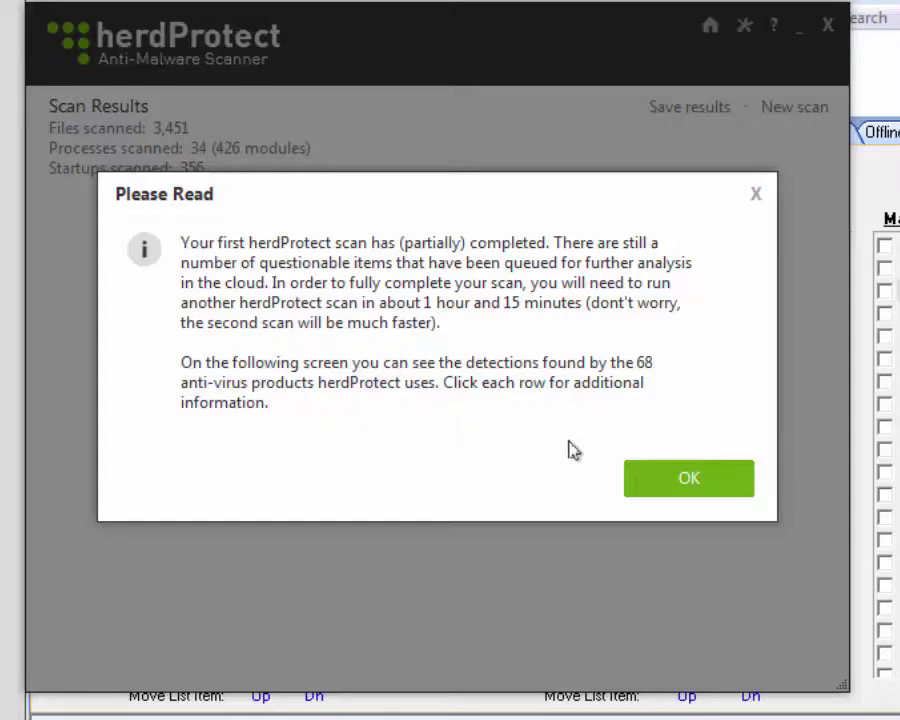
# Dismiss the first-scan notice, check the scan results, and minimize the herdProtect window
pyautogui.click(668, 480)
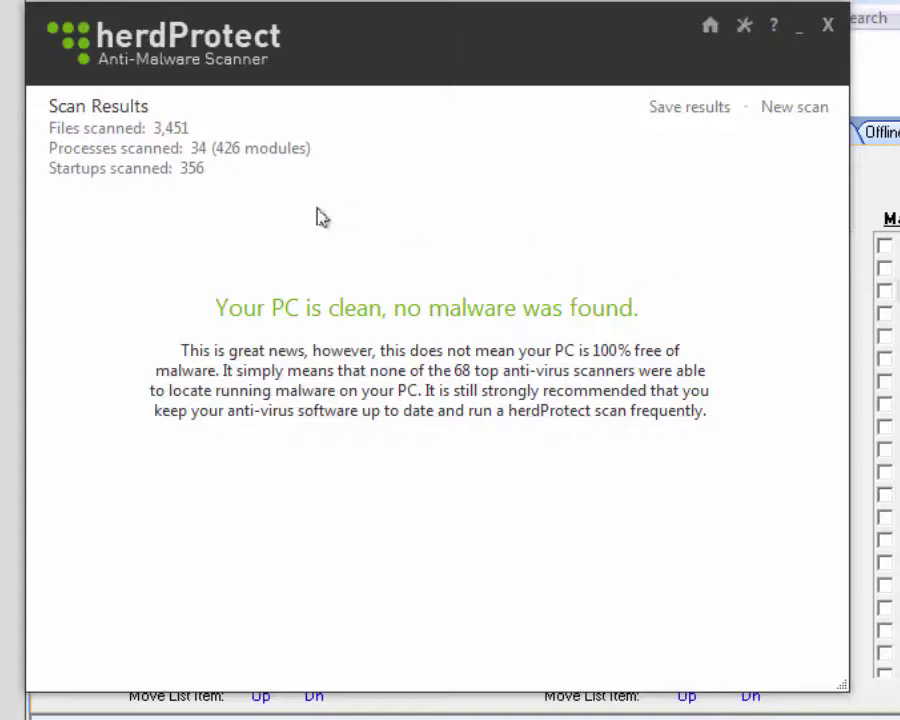
pyautogui.click(799, 30)
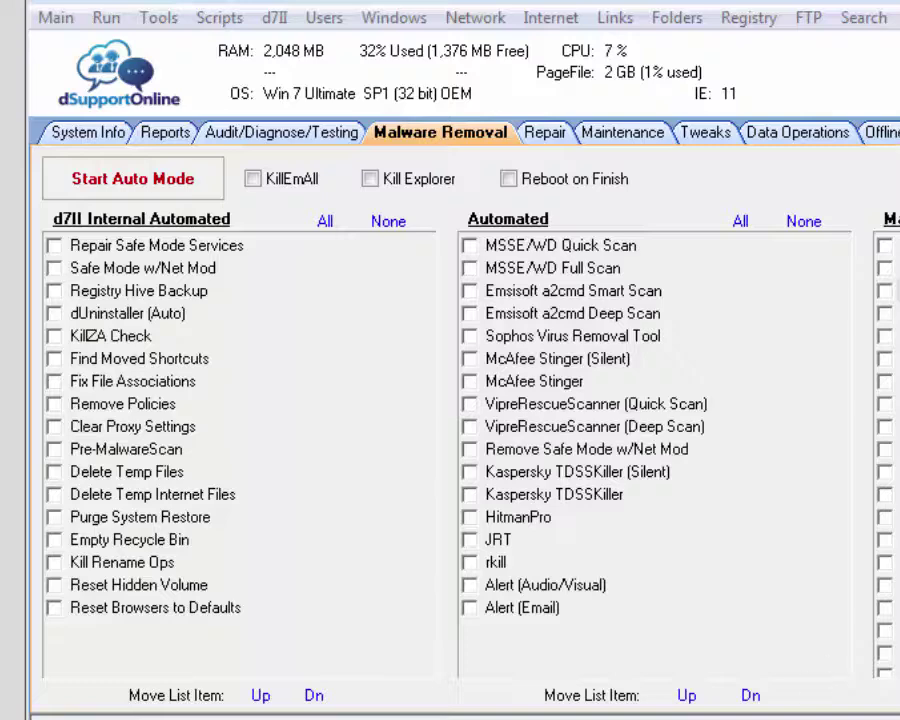
# Close the herdProtect scanner, uninstall it from its Scanner folder, and close the uninstaller
pyautogui.click(312, 697)
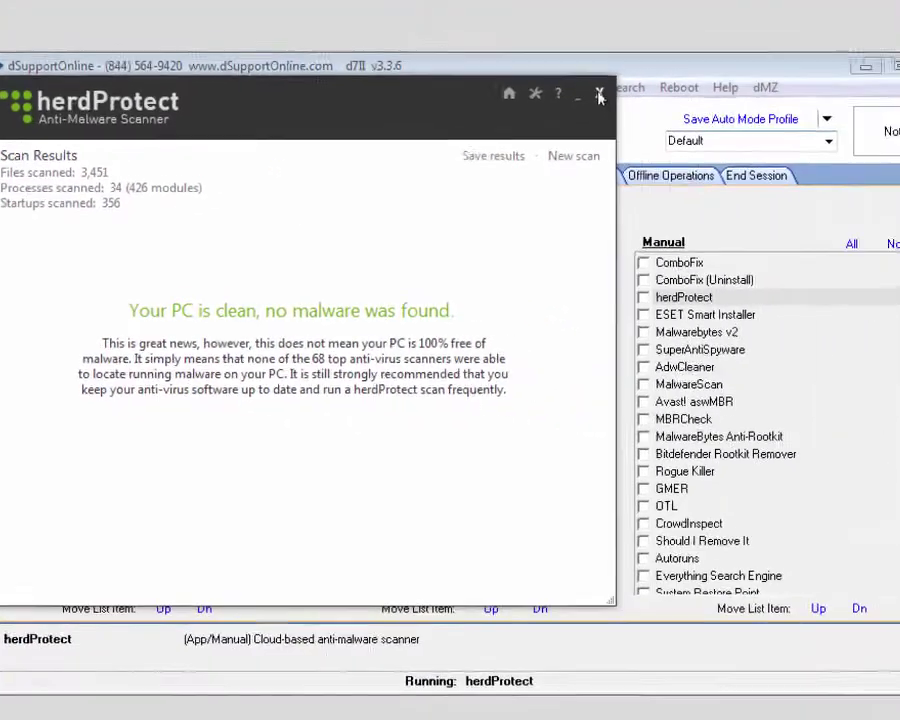
pyautogui.click(827, 24)
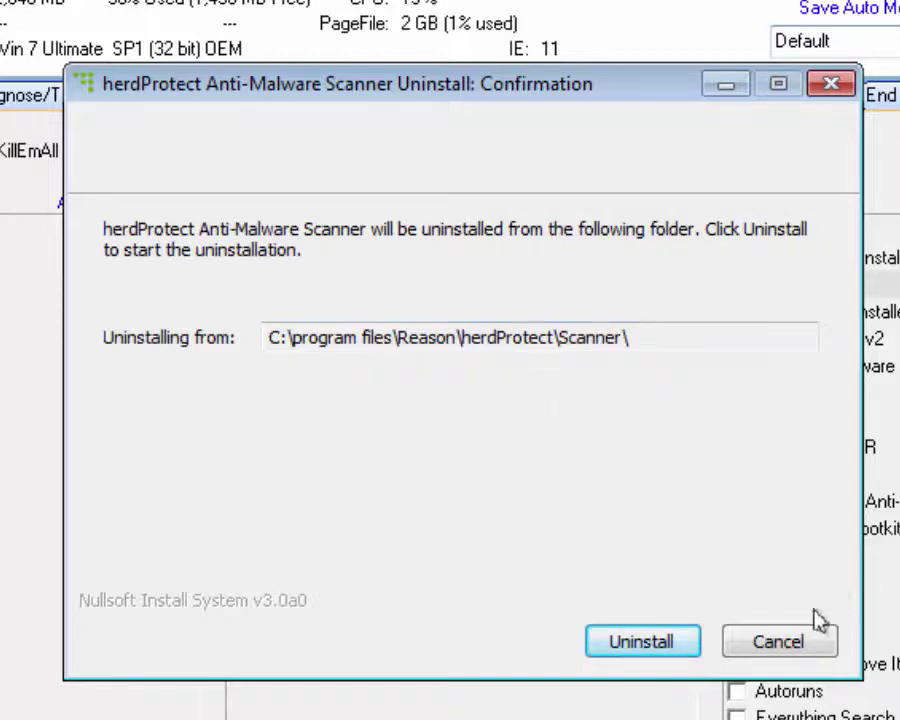
pyautogui.click(640, 642)
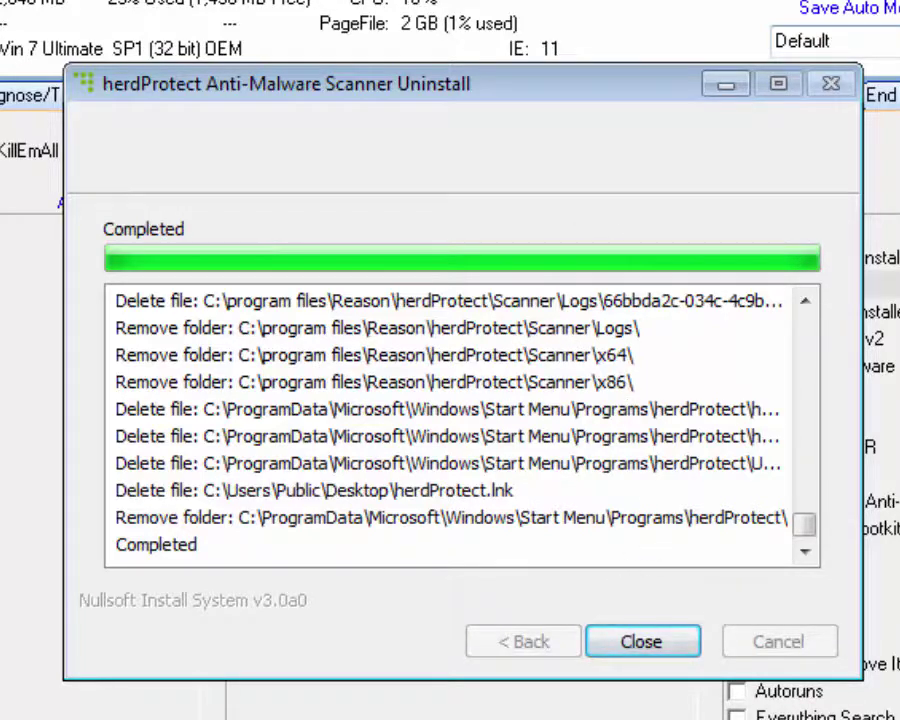
pyautogui.click(668, 642)
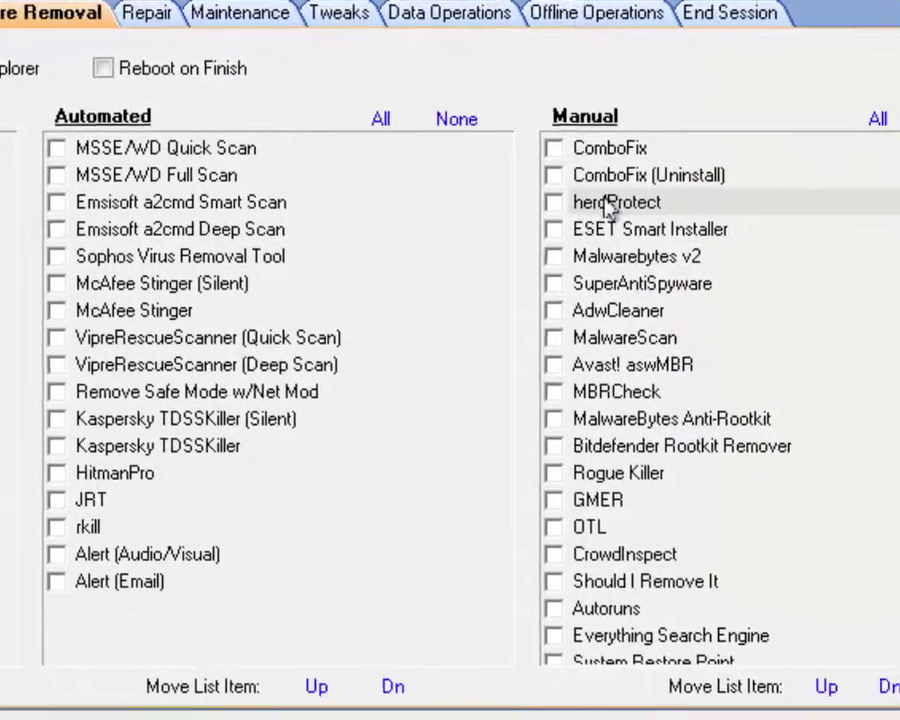
# Open herdProtect's download page from the Manual apps list, maximize the window, and look through the page
pyautogui.rightClick(608, 205)
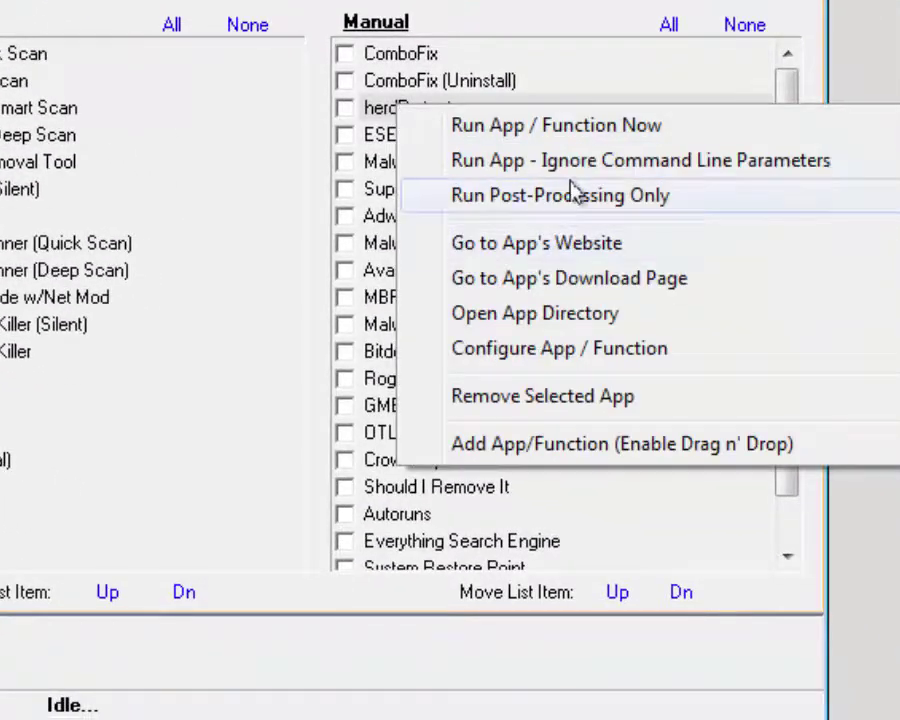
pyautogui.click(585, 281)
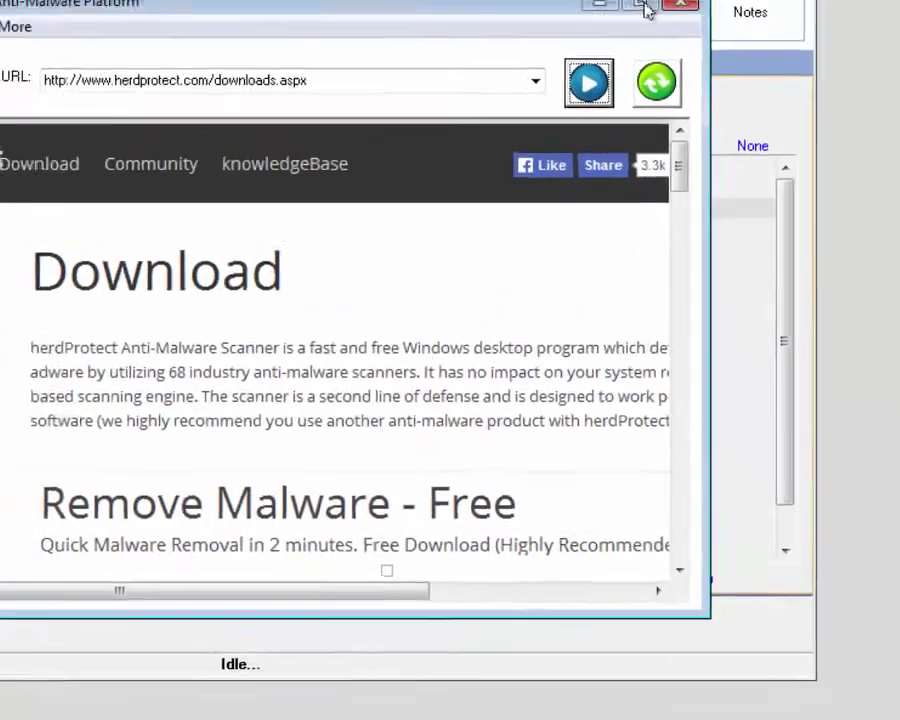
pyautogui.click(646, 8)
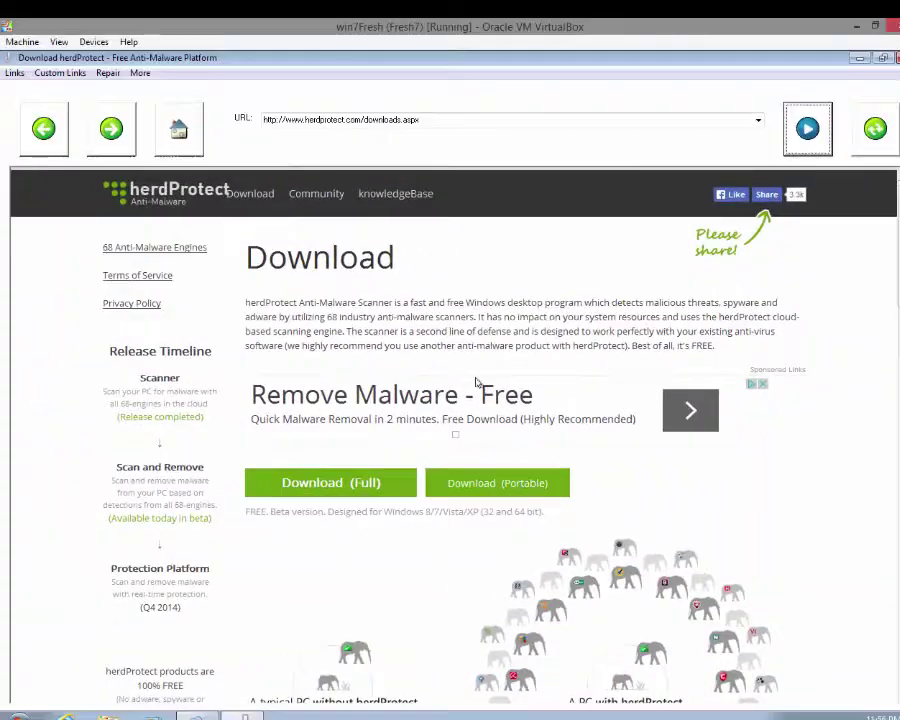
pyautogui.scroll(-3, 513, 339)
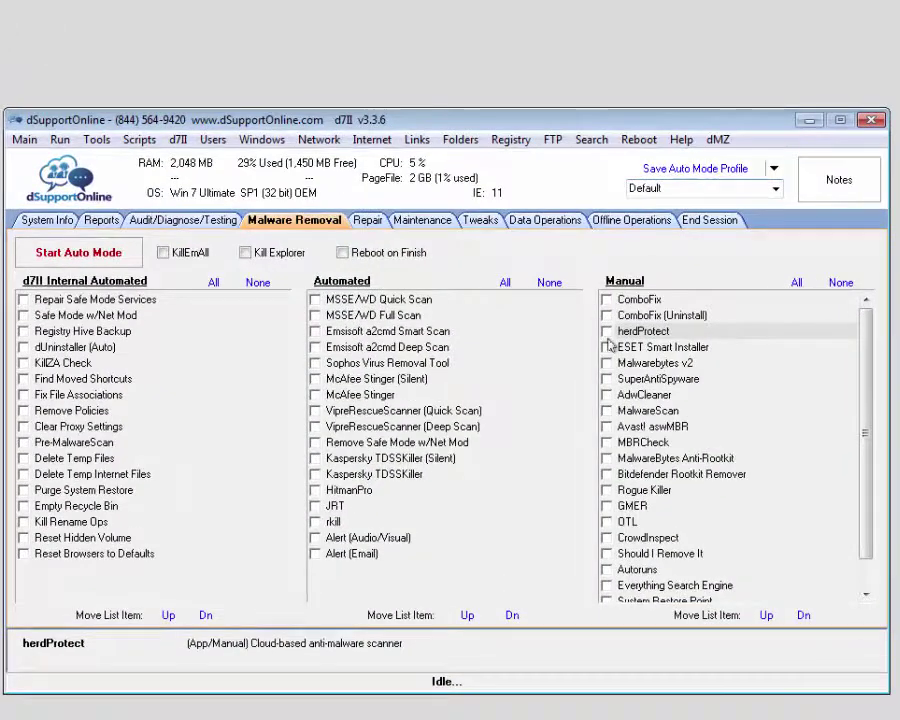
# Open herdProtect's app configuration and examine its main settings, including the website and manual download page, alongside the herdProtect (Uninstall) entry
pyautogui.rightClick(637, 333)
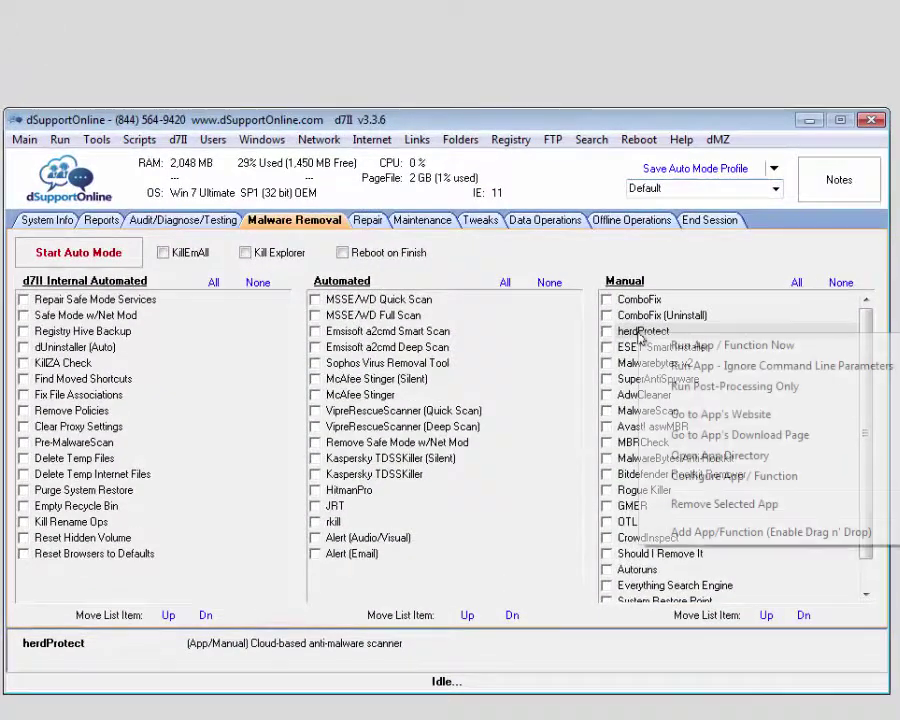
pyautogui.click(711, 475)
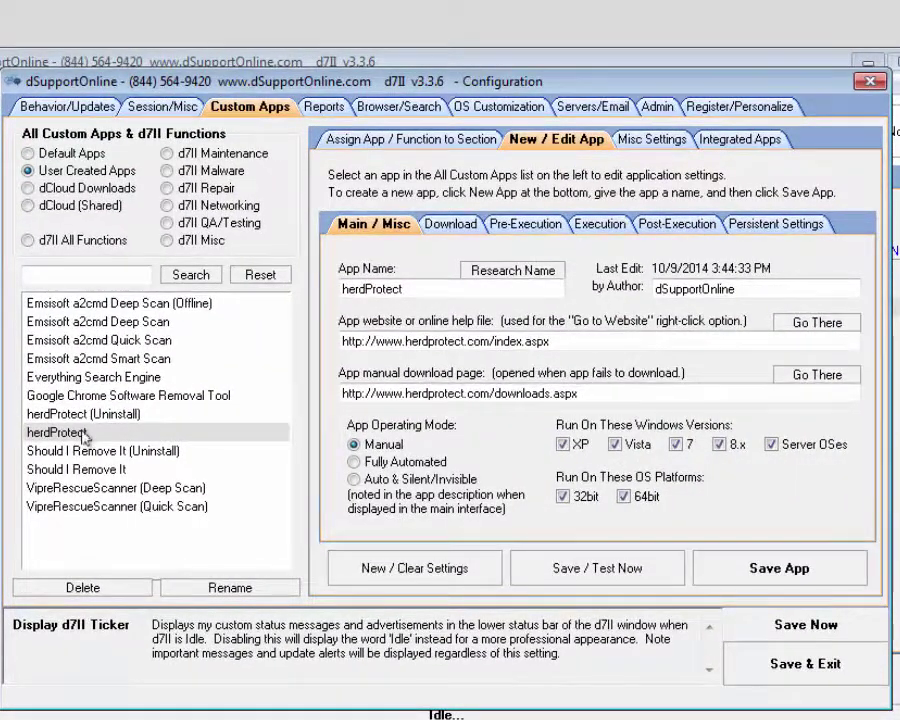
pyautogui.click(148, 418)
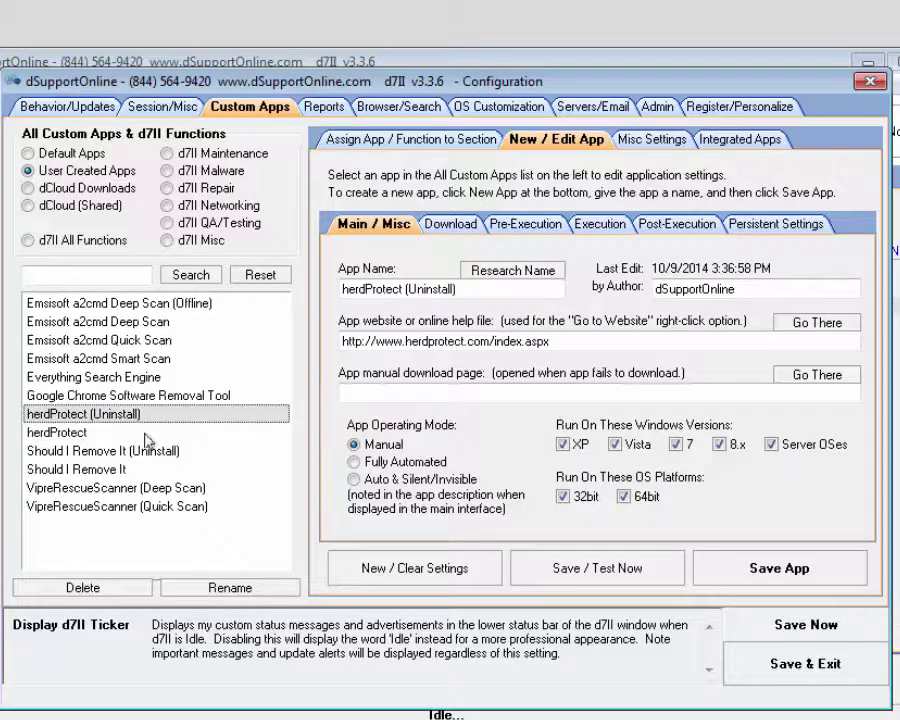
pyautogui.click(110, 432)
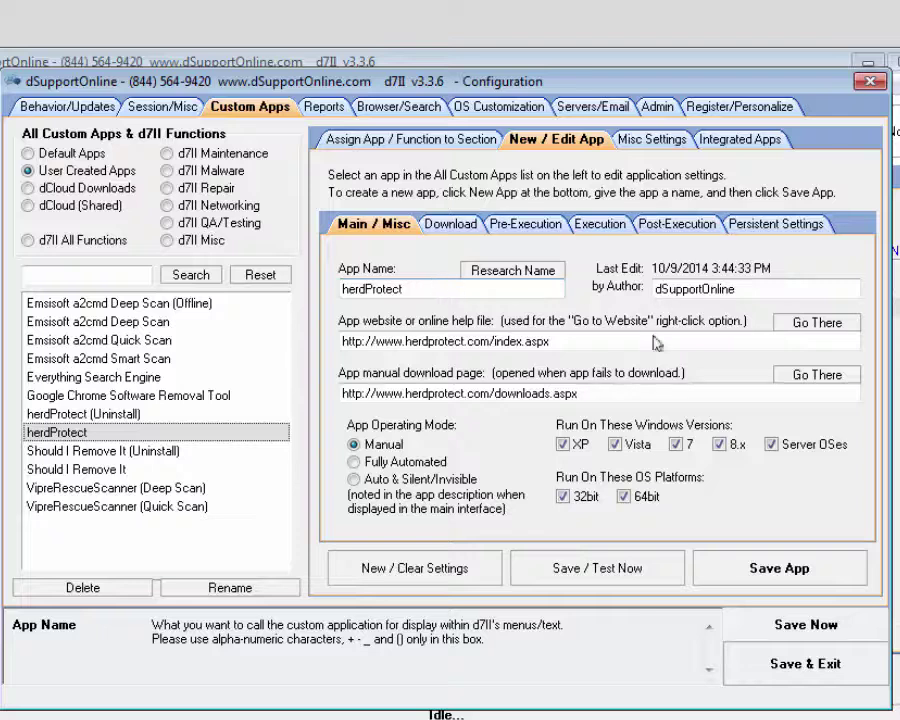
pyautogui.click(572, 345)
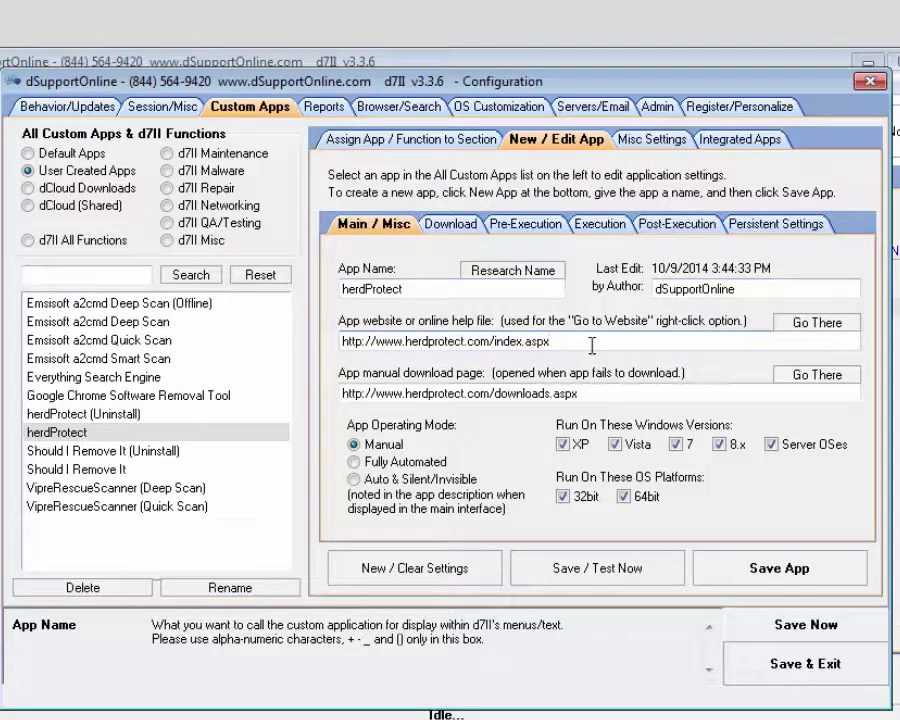
pyautogui.click(587, 396)
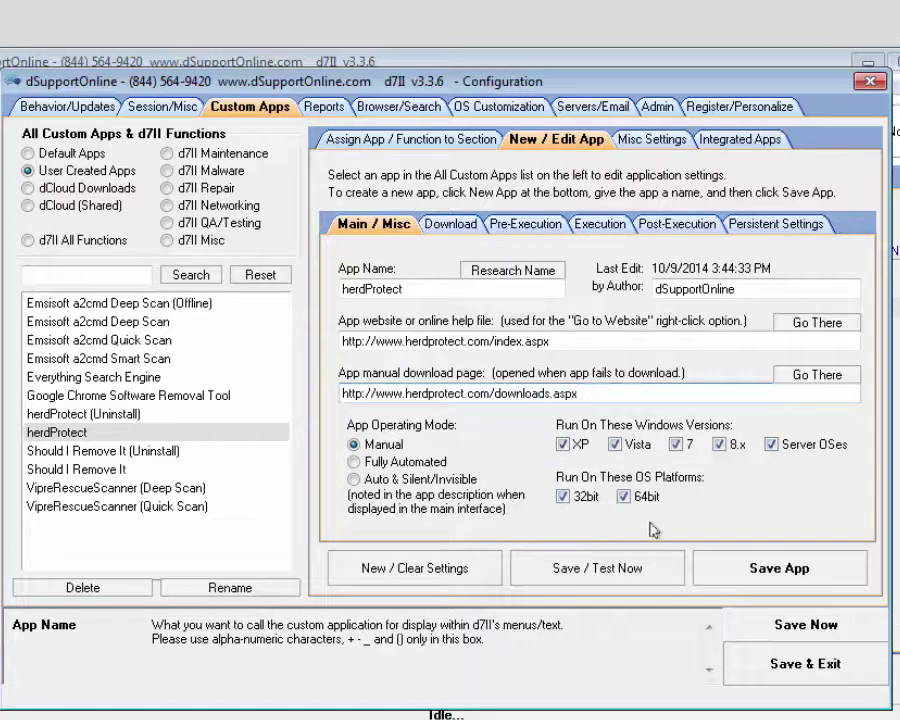
# Review herdProtect's download, pre-execution, execution and post-execution settings, and the chained app in its persistent settings
pyautogui.click(437, 226)
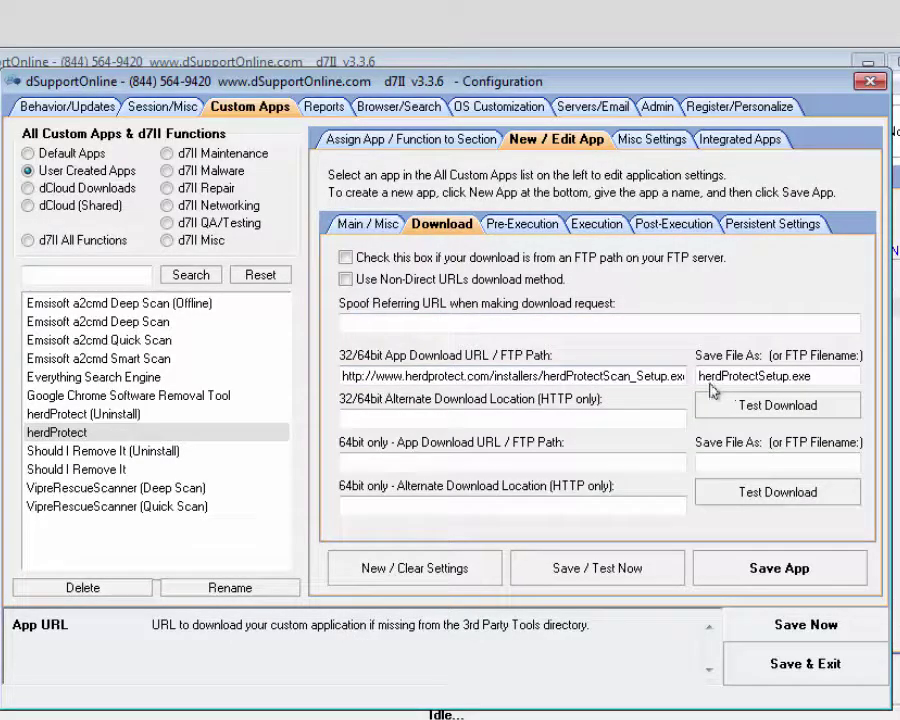
pyautogui.click(503, 224)
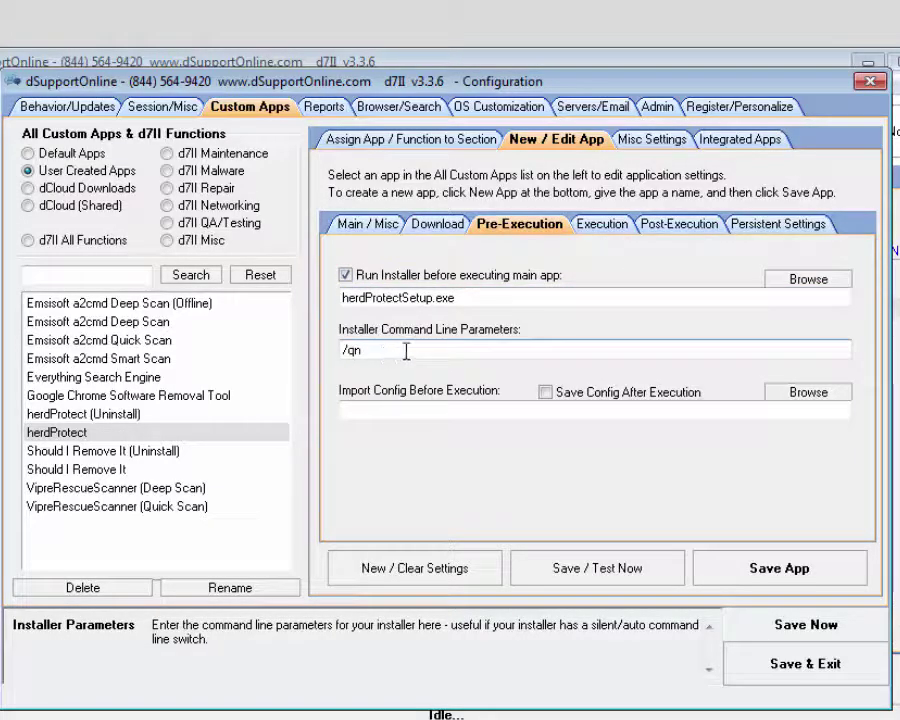
pyautogui.click(597, 225)
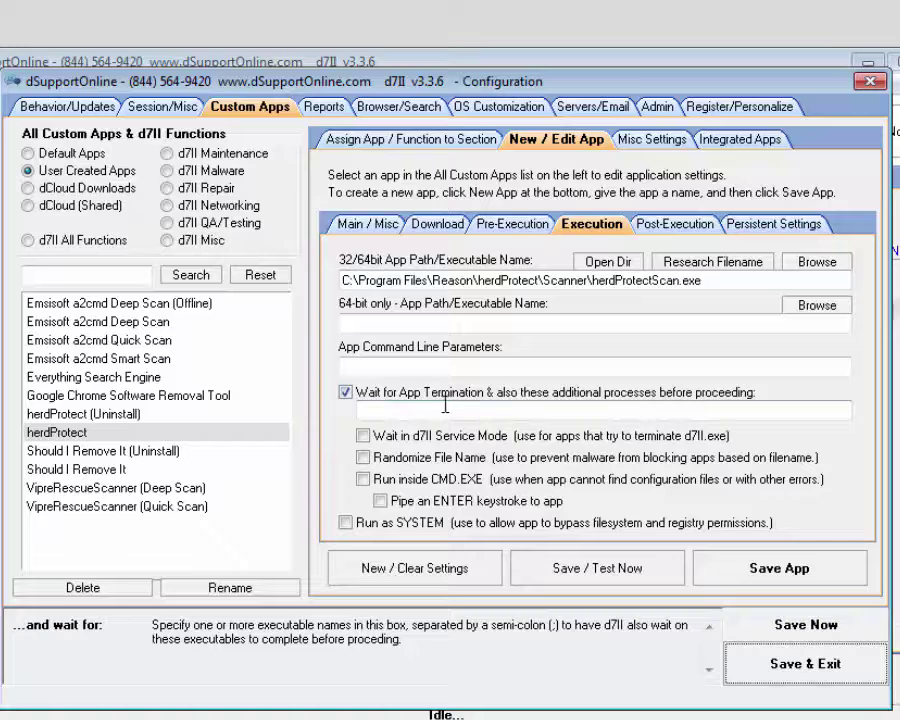
pyautogui.click(657, 229)
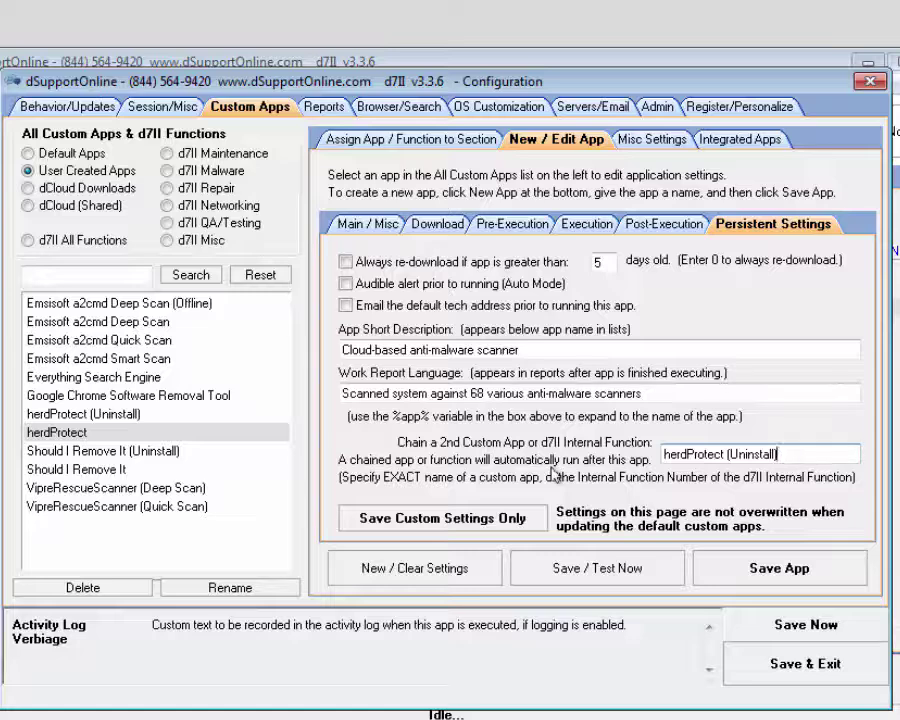
pyautogui.moveTo(734, 452); pyautogui.dragTo(634, 456)
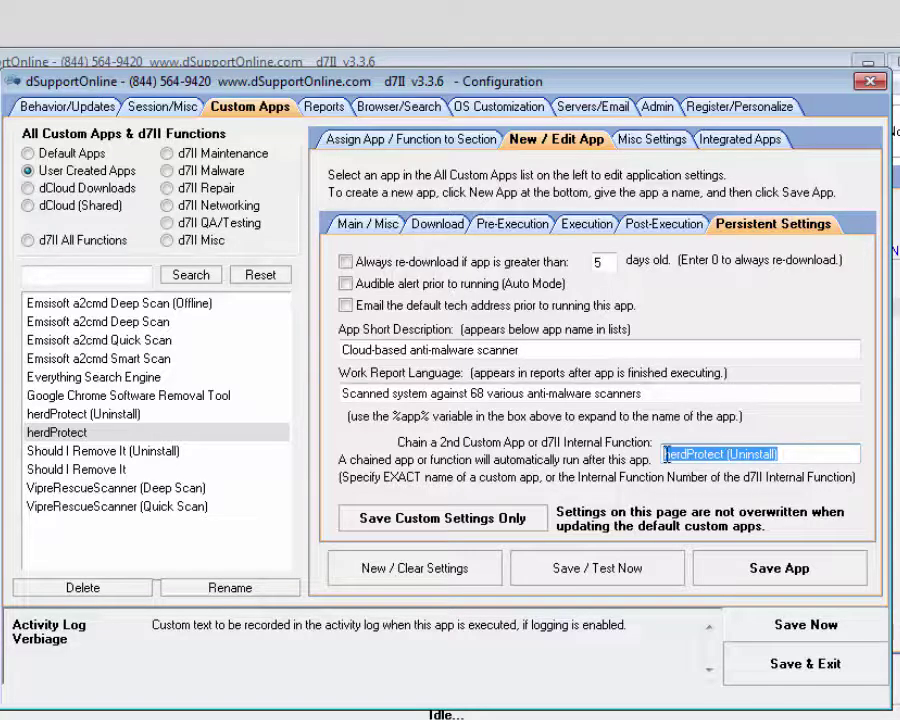
# Examine the herdProtect (Uninstall) custom app's settings, from the main and download options through execution, post-execution and persistent settings
pyautogui.click(110, 415)
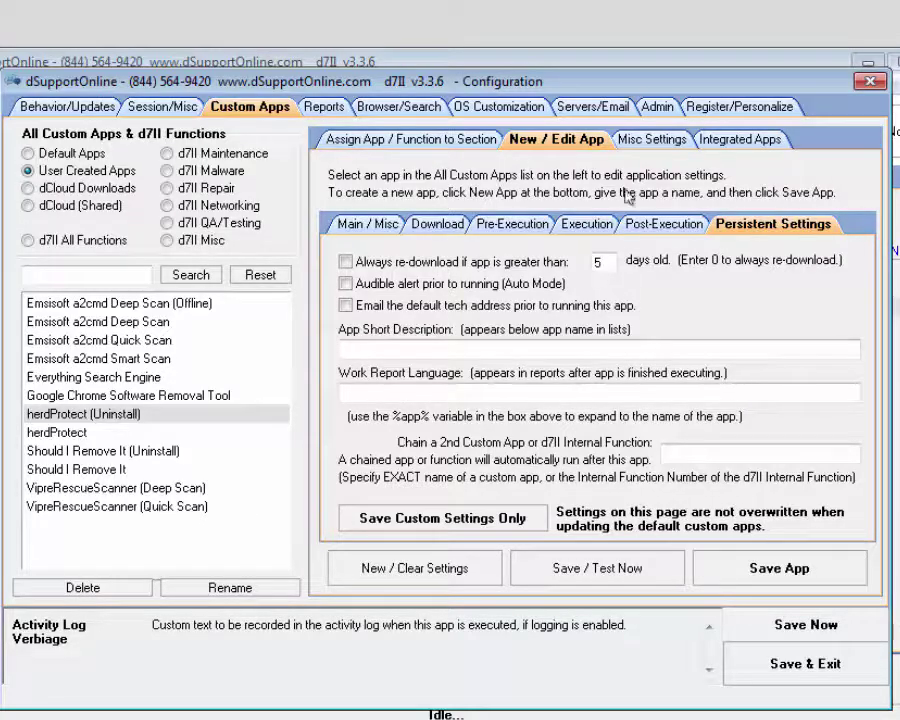
pyautogui.click(779, 568)
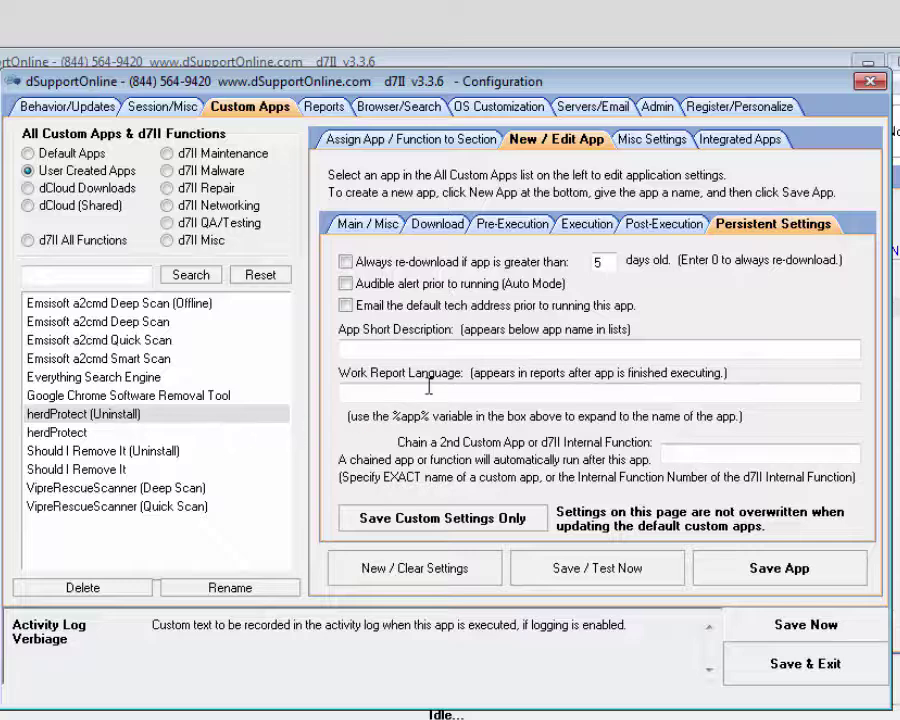
pyautogui.click(377, 225)
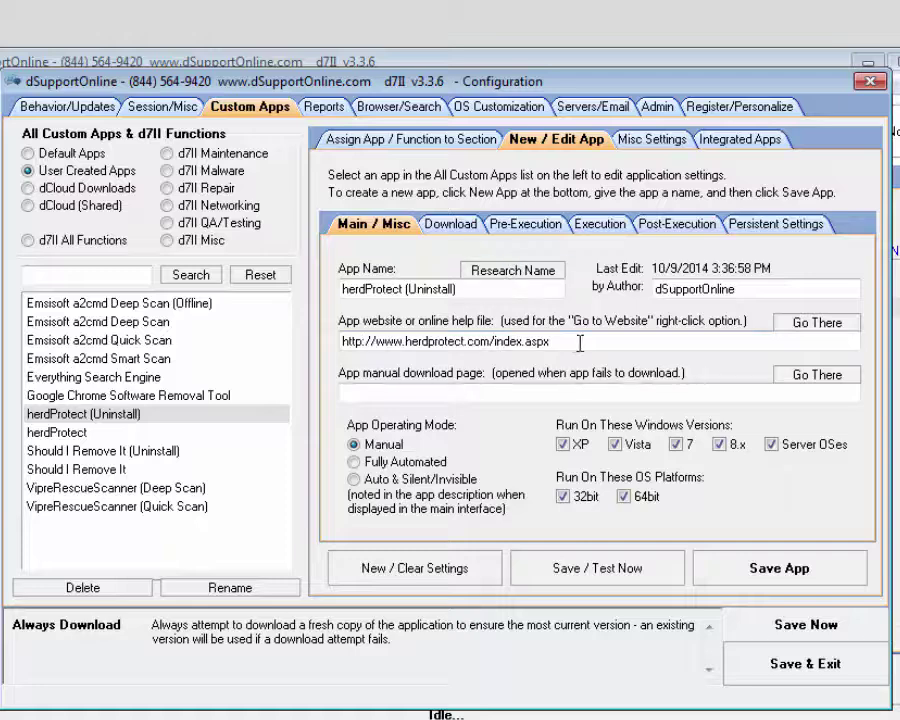
pyautogui.click(479, 224)
pyautogui.click(538, 227)
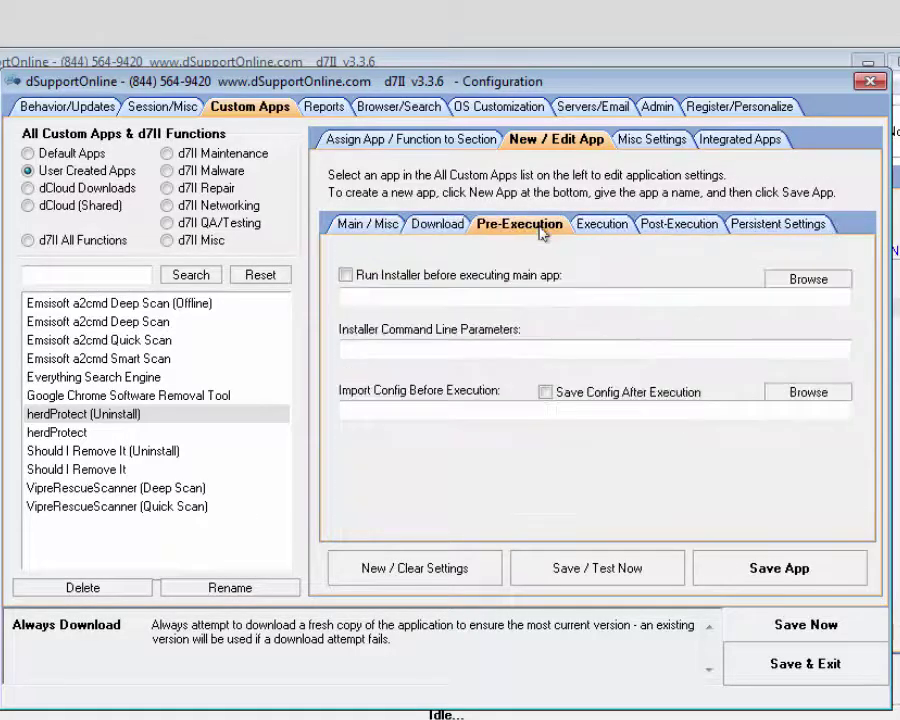
pyautogui.click(605, 226)
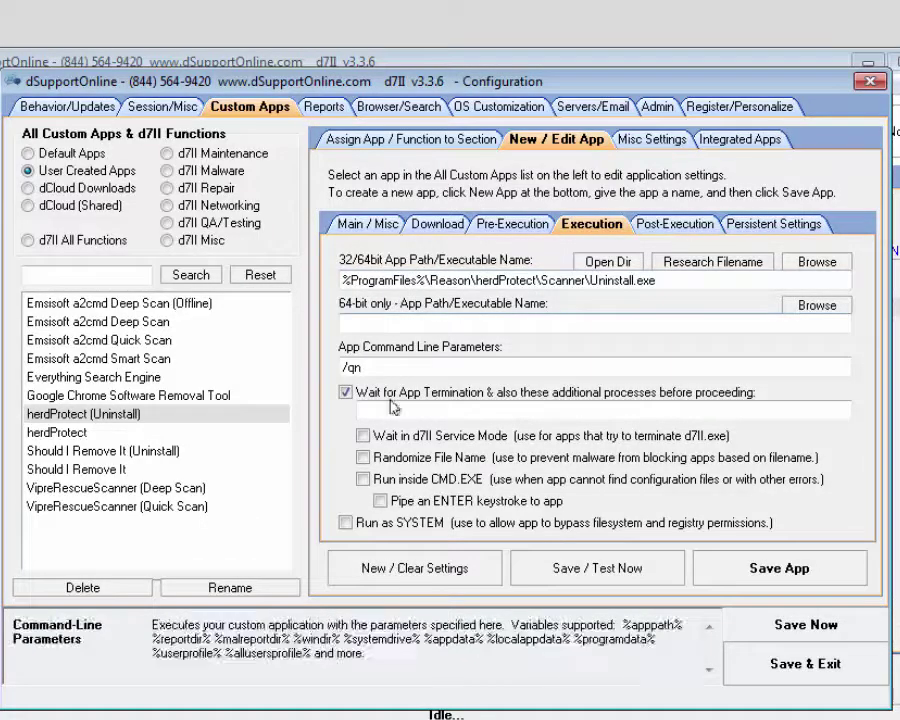
pyautogui.click(655, 228)
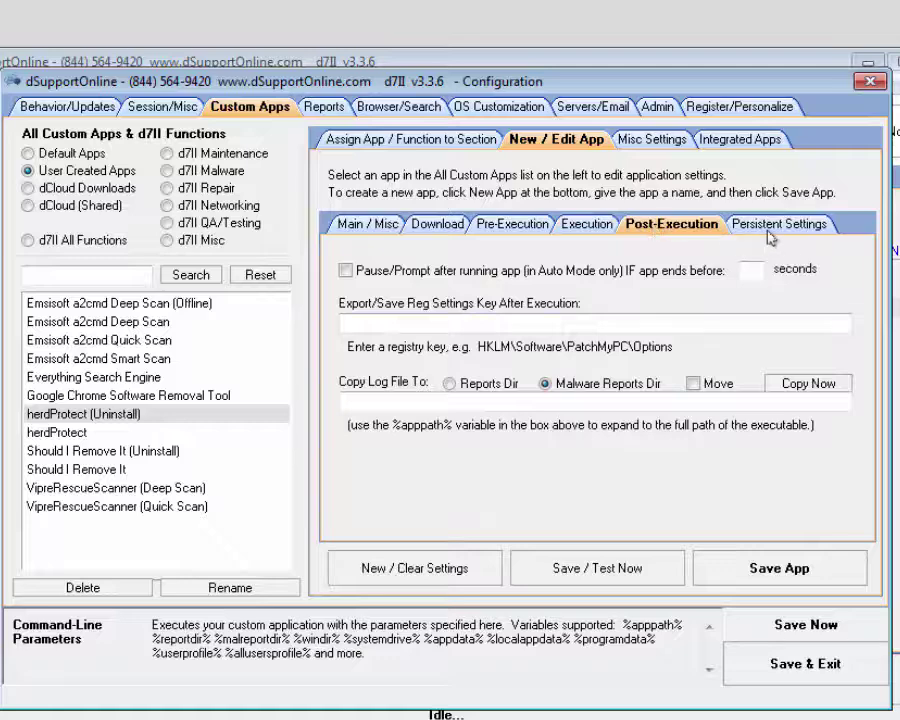
pyautogui.click(769, 228)
pyautogui.click(700, 230)
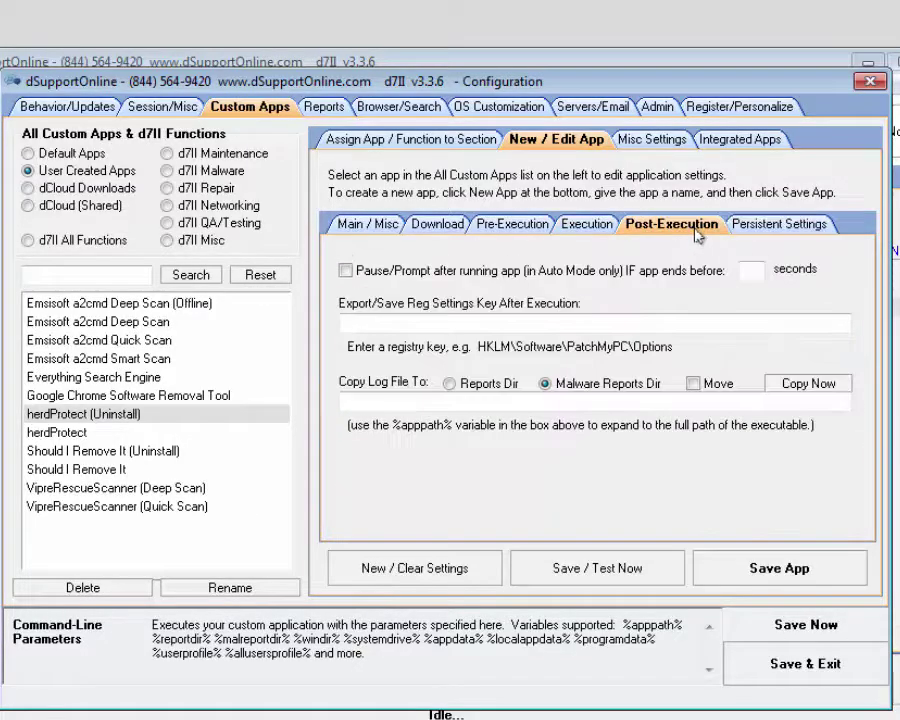
pyautogui.click(558, 230)
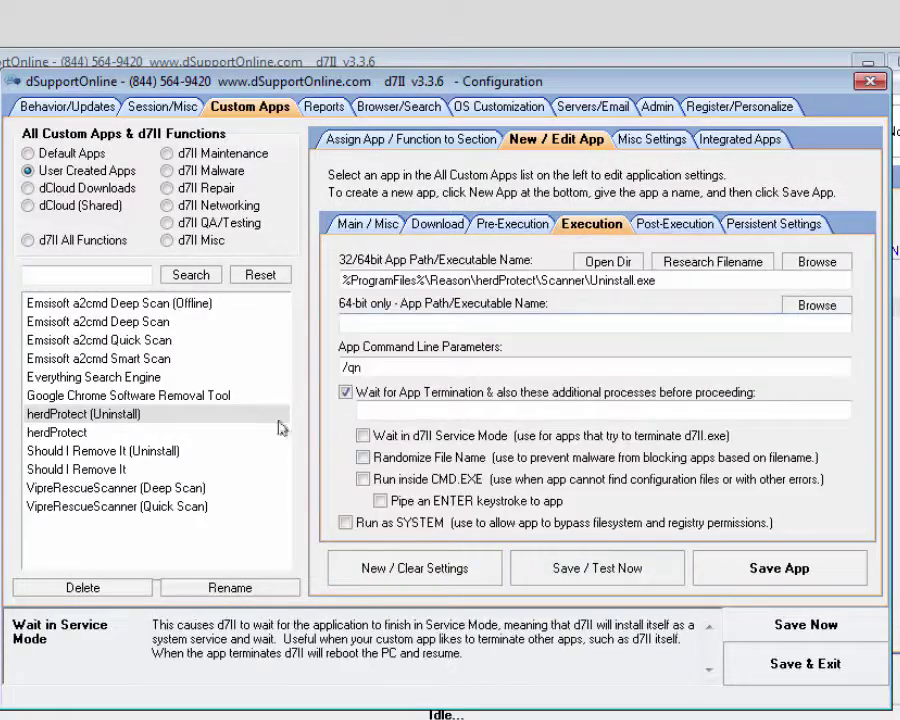
# Compare the execution and persistent settings of herdProtect and herdProtect (Uninstall), checking which app is chained after the scanner
pyautogui.click(95, 432)
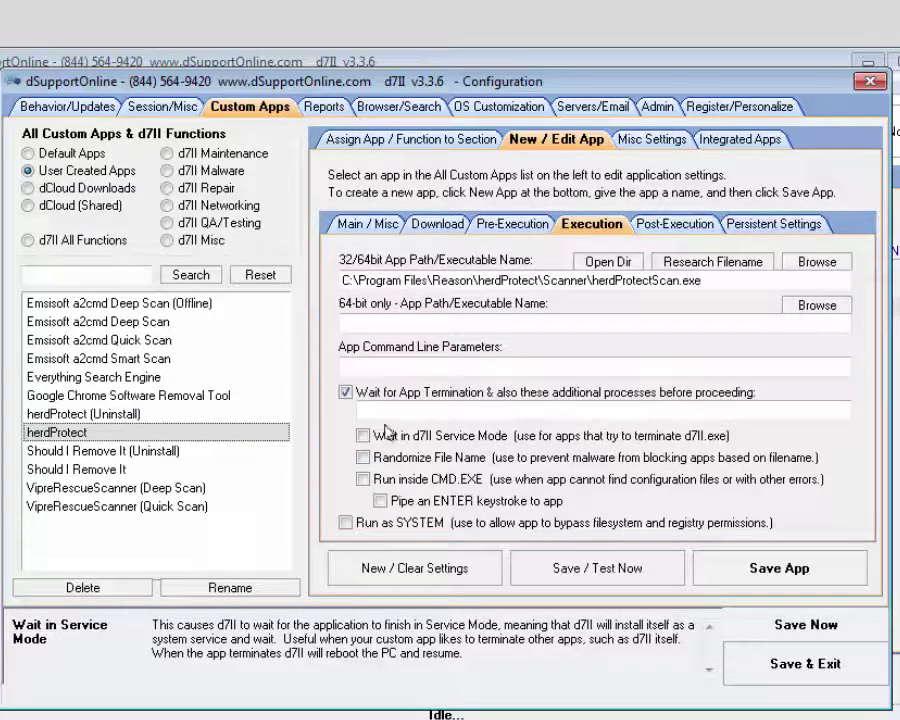
pyautogui.click(141, 414)
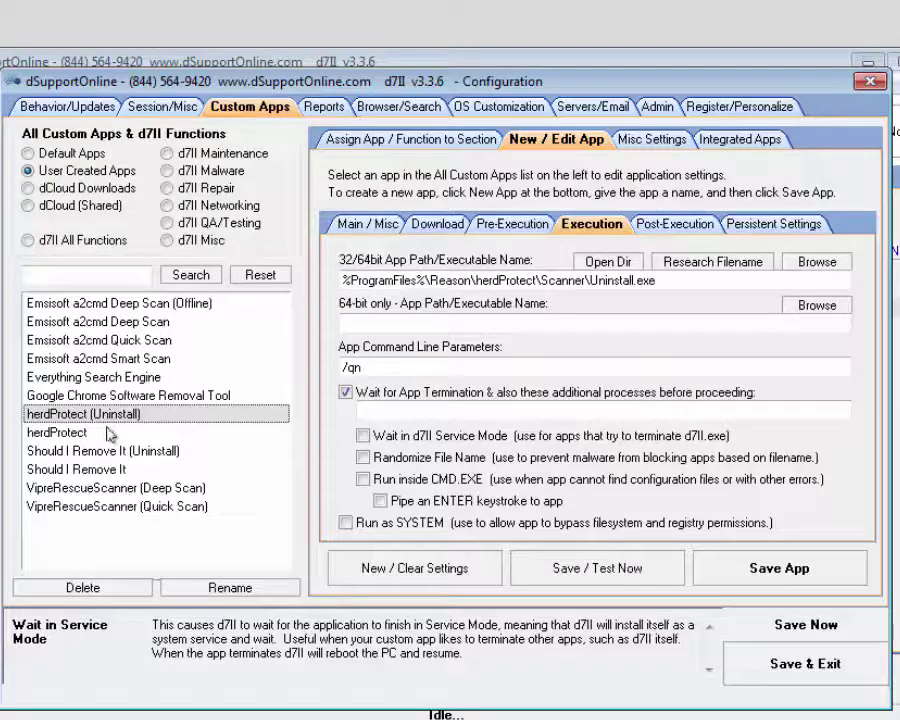
pyautogui.click(148, 432)
pyautogui.click(760, 224)
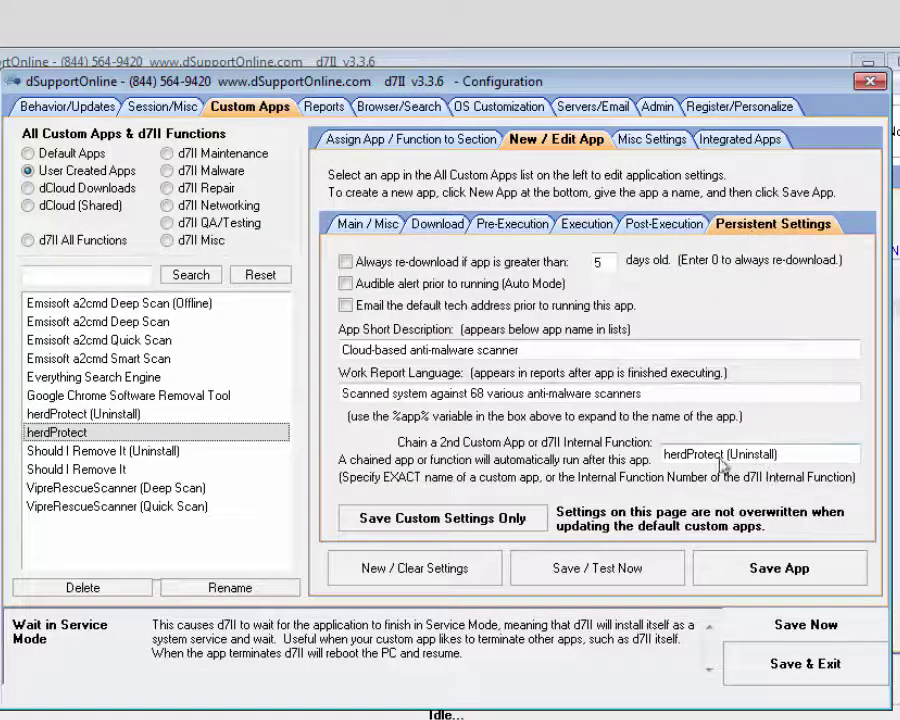
pyautogui.click(88, 415)
pyautogui.click(88, 431)
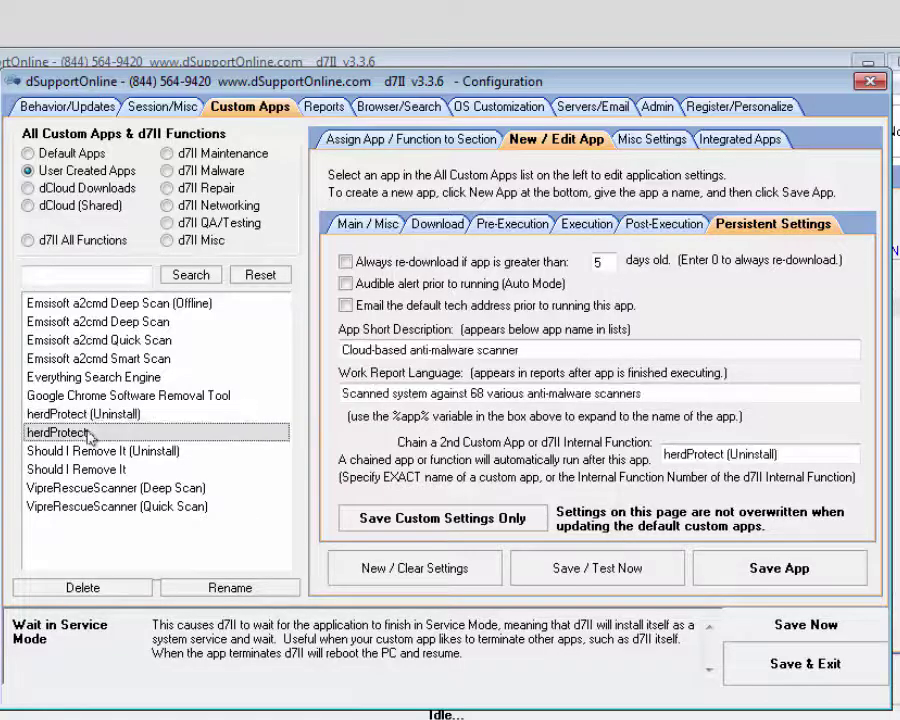
pyautogui.click(88, 415)
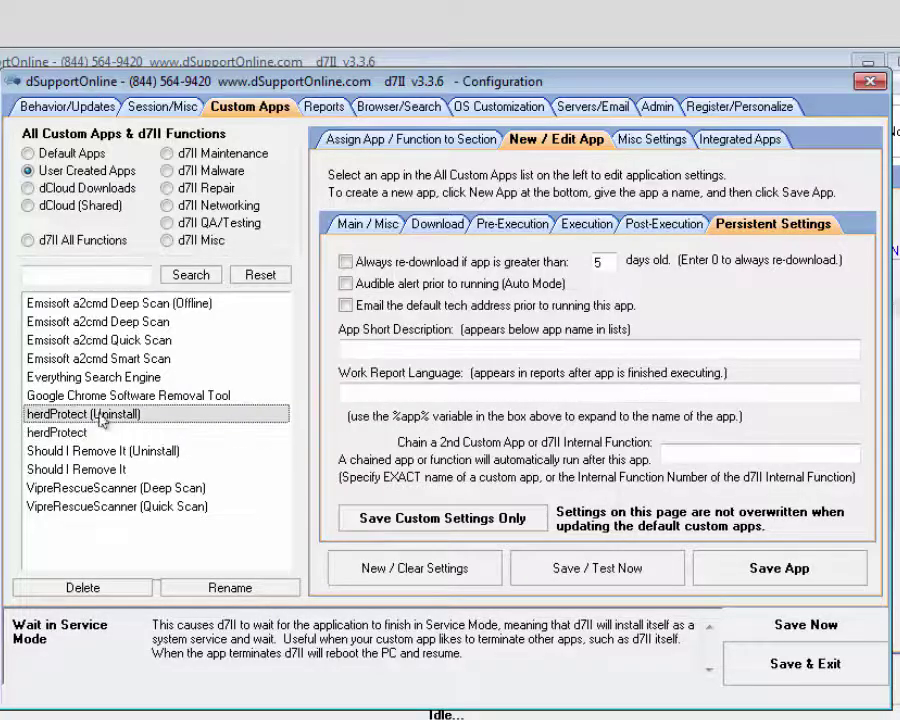
# Save and exit the d7II configuration, and select herdProtect in the Manual malware removal list
pyautogui.click(772, 658)
pyautogui.click(691, 310)
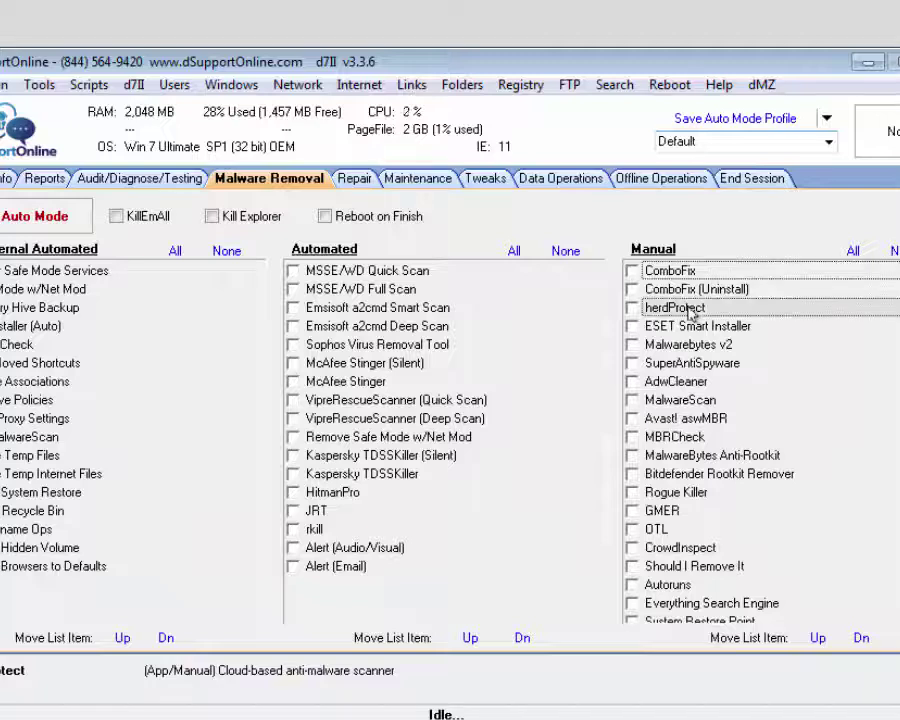